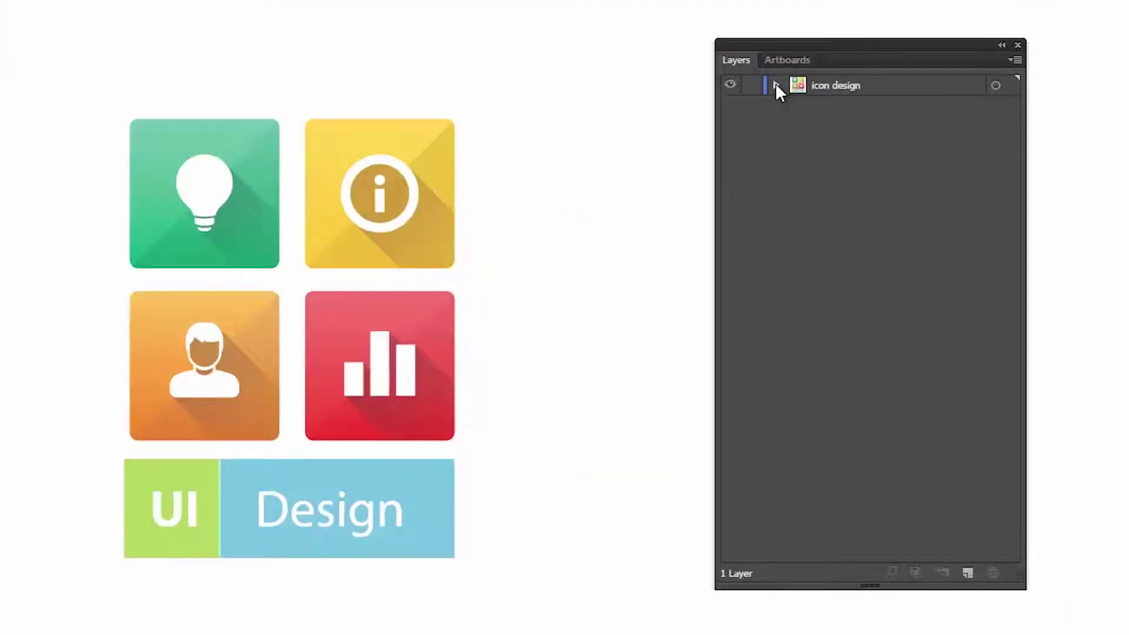
- Release the contents of the icon design layer to separate sublayers using the Sequence option
left_click(850, 178)
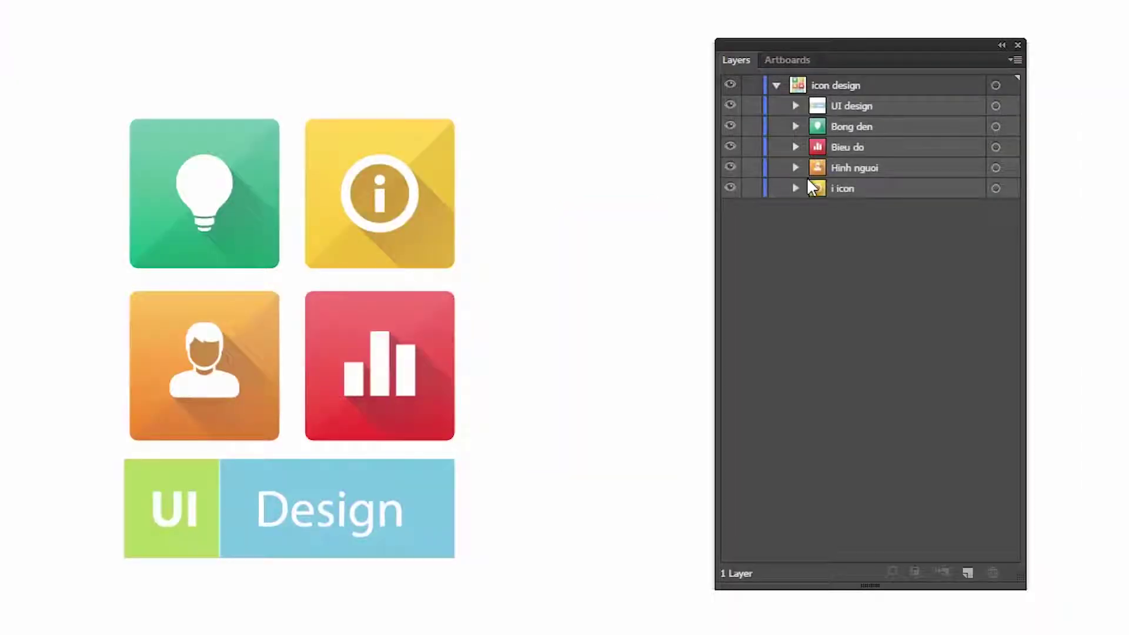
left_click(776, 85)
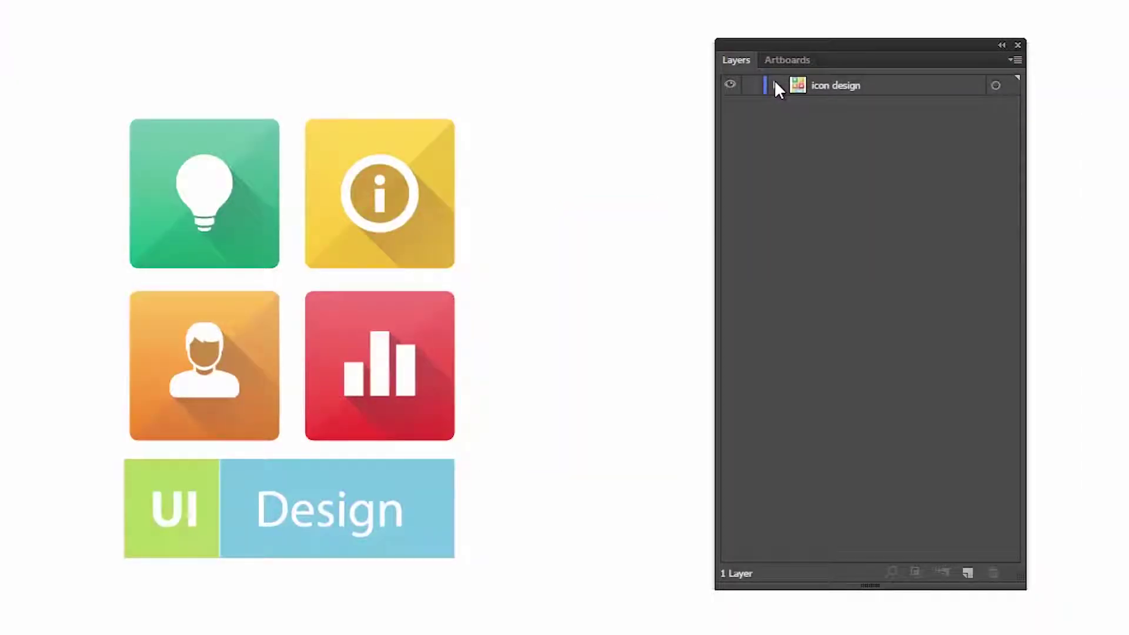
left_click(1017, 59)
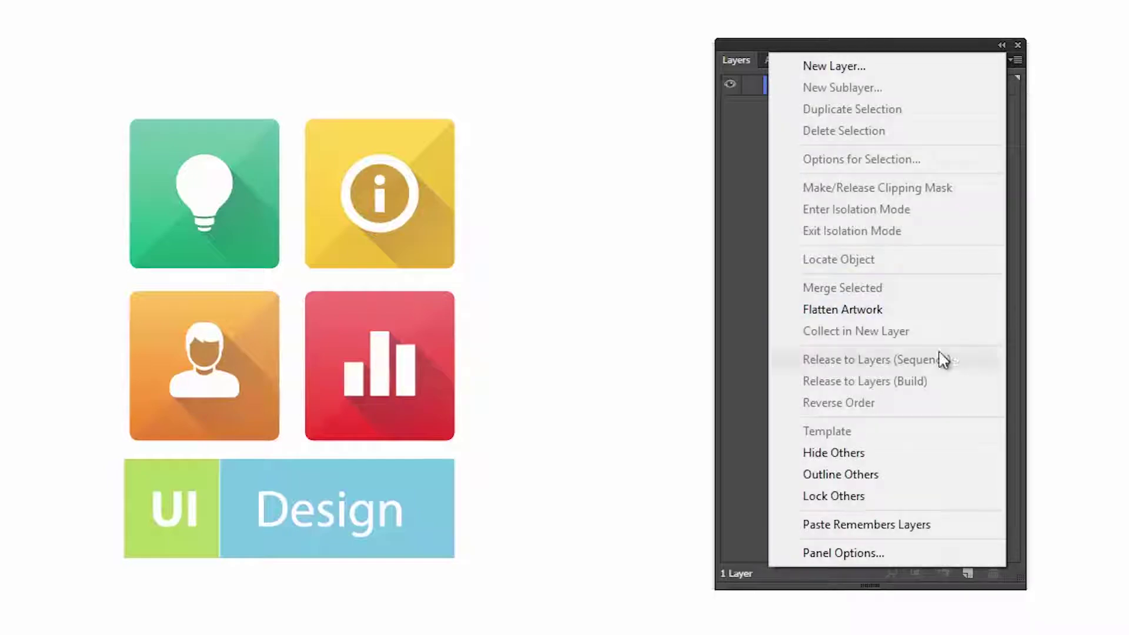
left_click(760, 109)
left_click(843, 85)
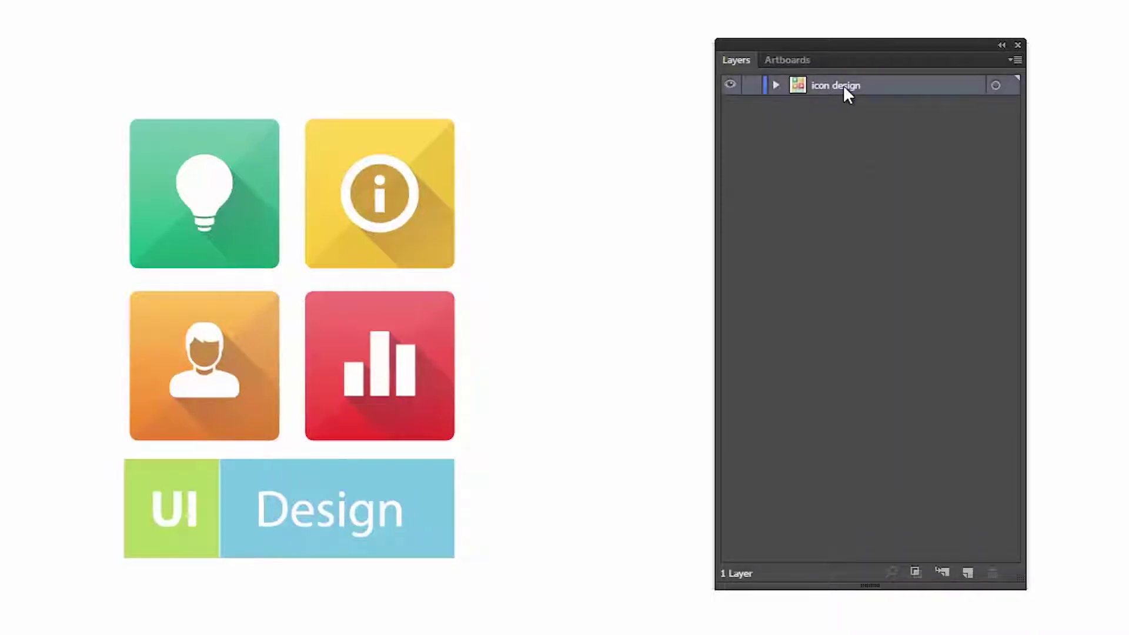
left_click(1016, 60)
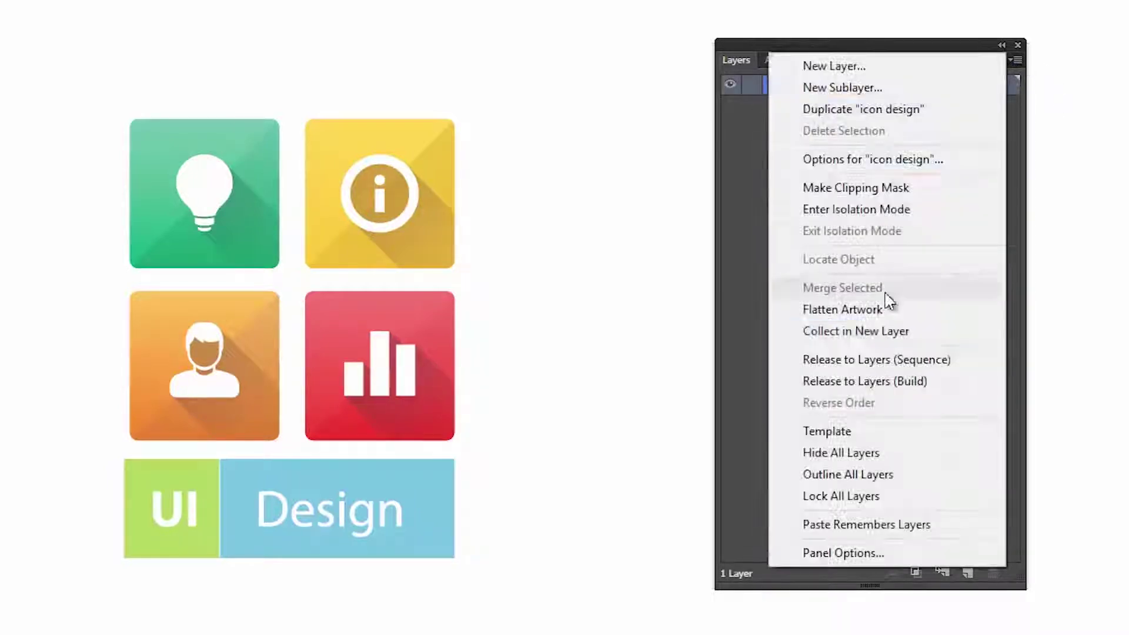
left_click(870, 357)
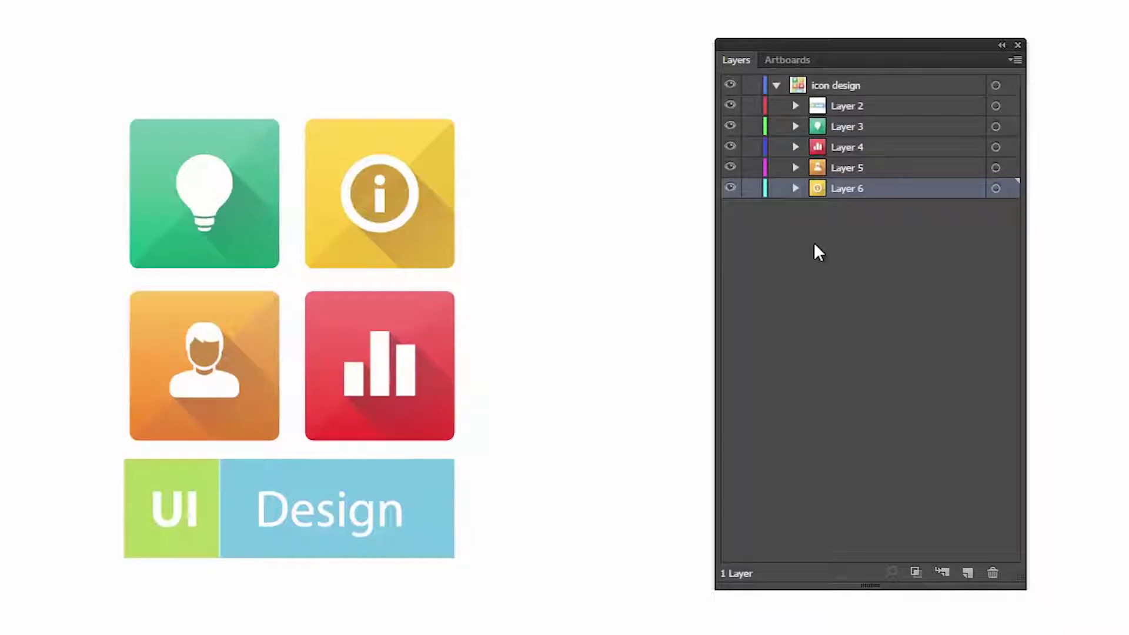
- Examine the released sublayers of icon design, following Layer 2 down to the groups inside UI design
left_click(776, 85)
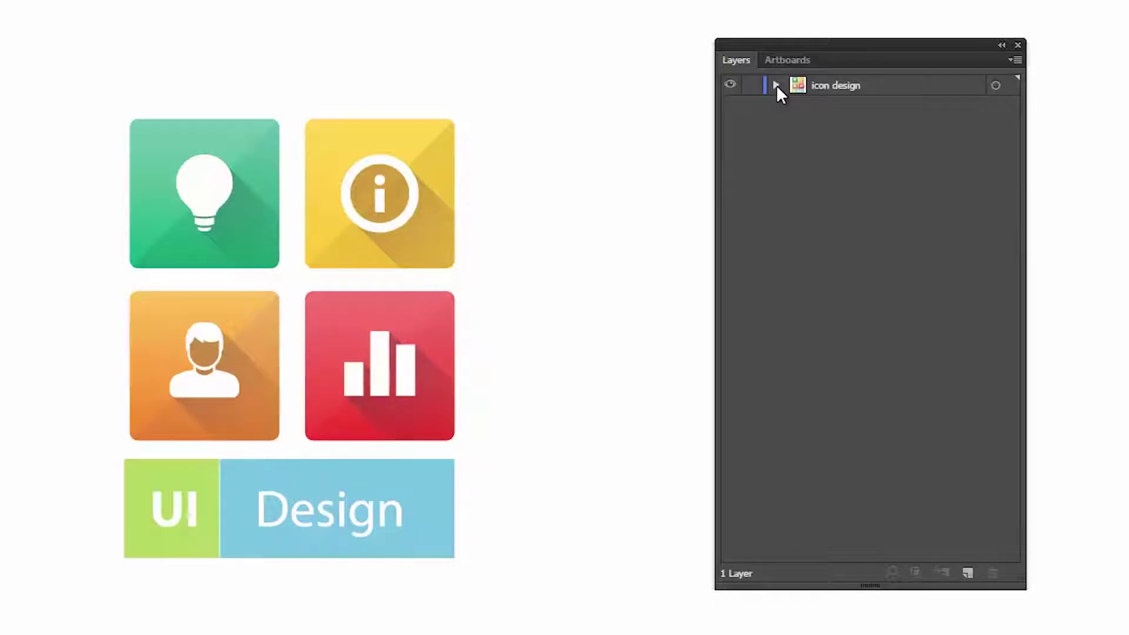
left_click(776, 85)
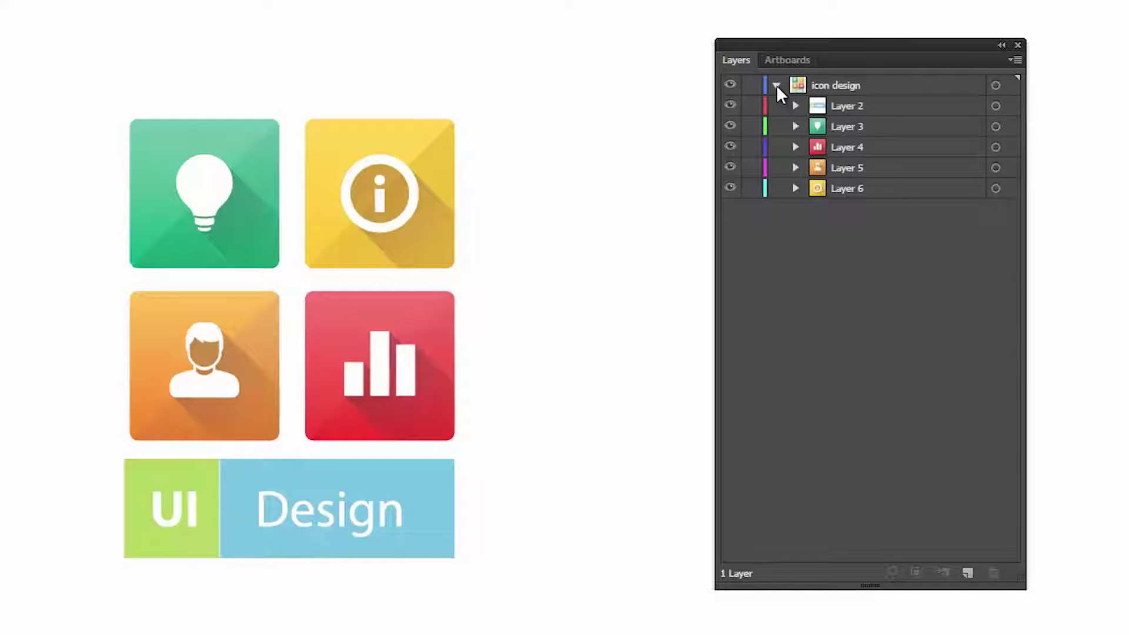
left_click(776, 85)
left_click(776, 84)
left_click(795, 106)
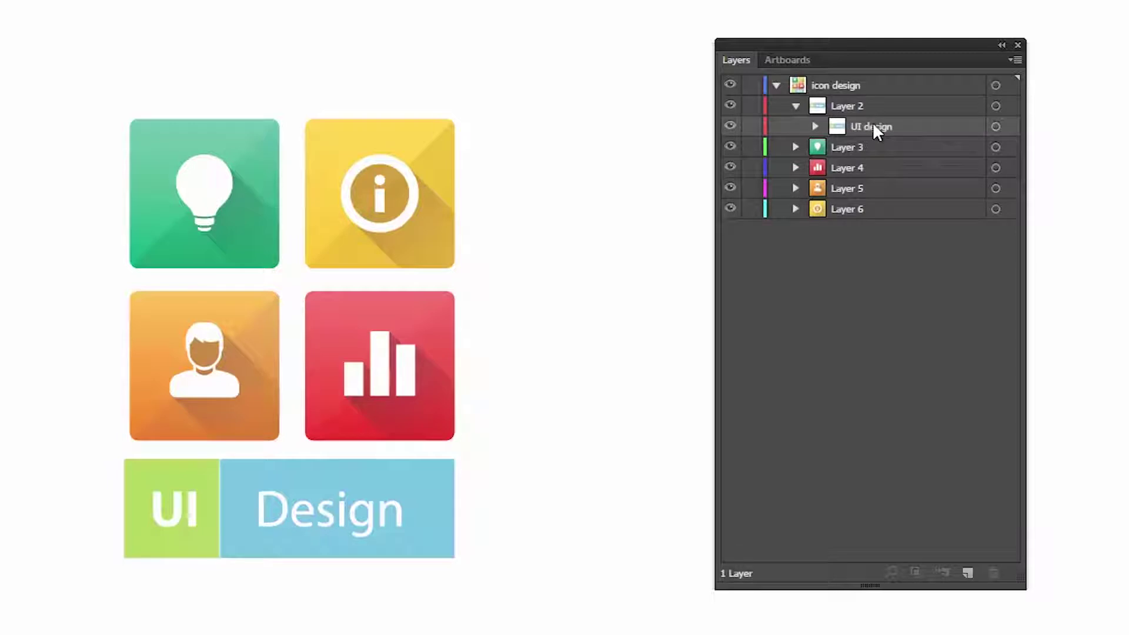
left_click(814, 127)
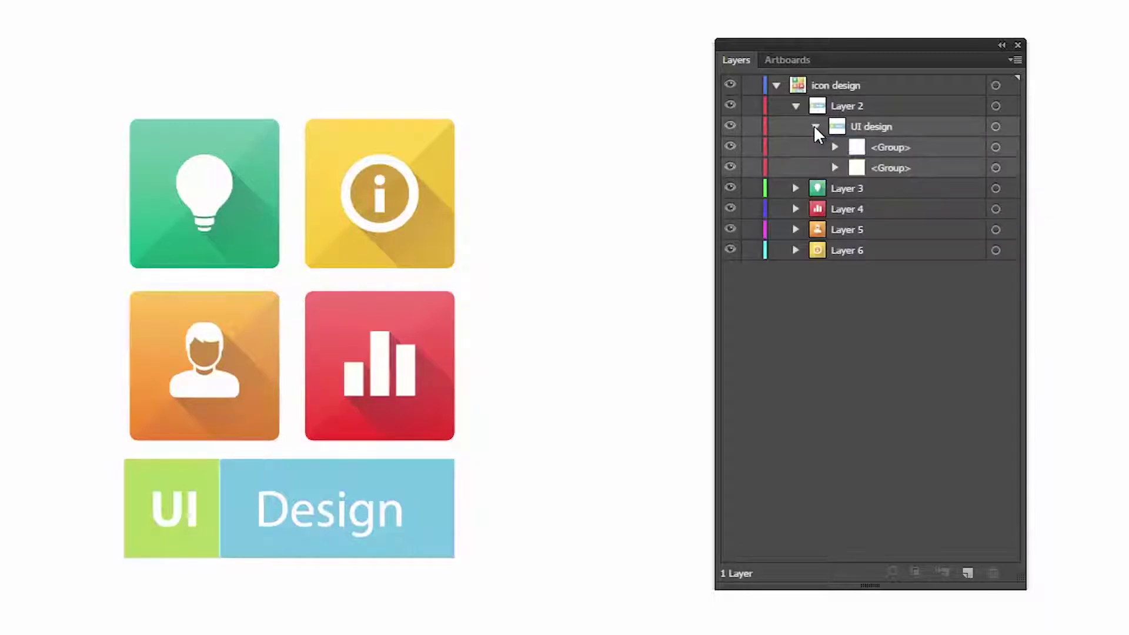
left_click(835, 146)
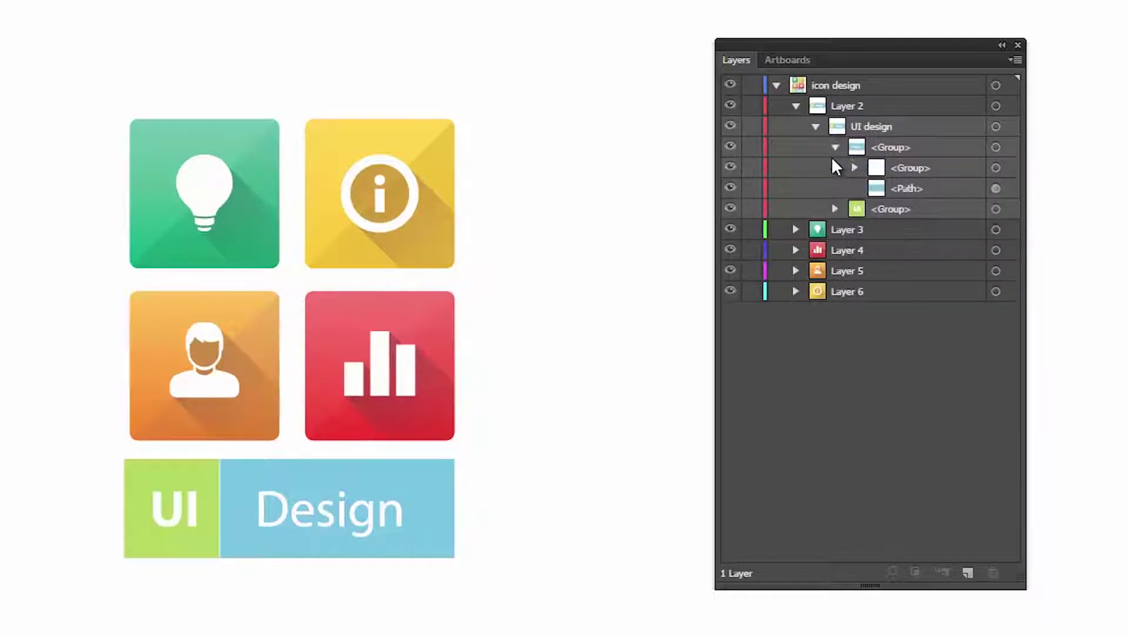
left_click(860, 105)
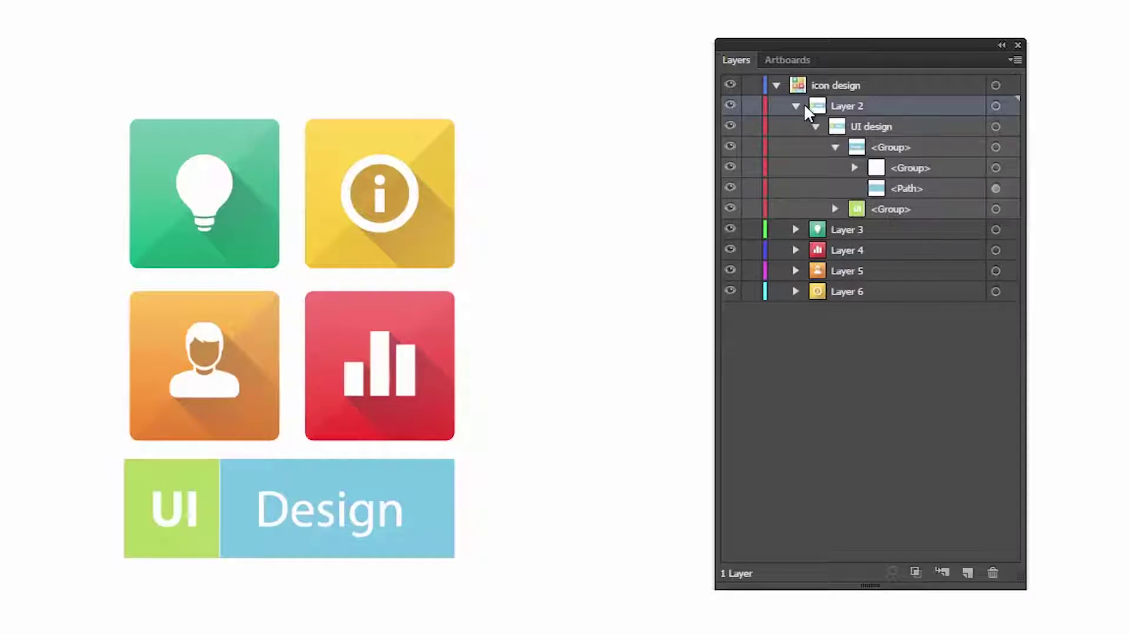
left_click(796, 106)
left_click(776, 86)
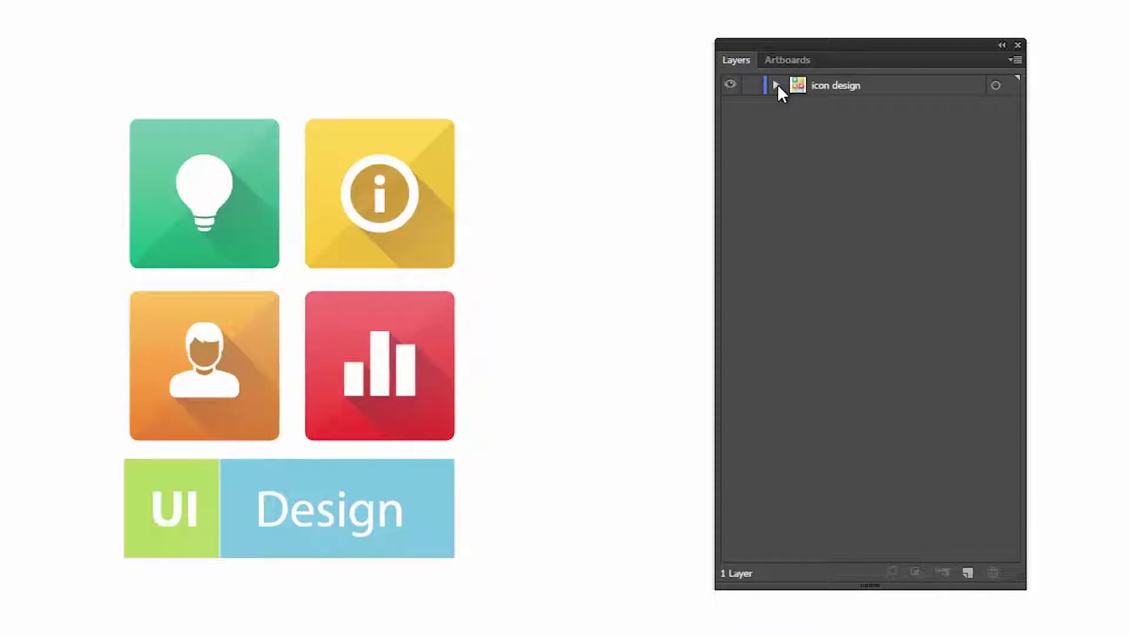
- Expand the entire icon design hierarchy and look through the groups and paths of every sublayer
left_click(776, 85)
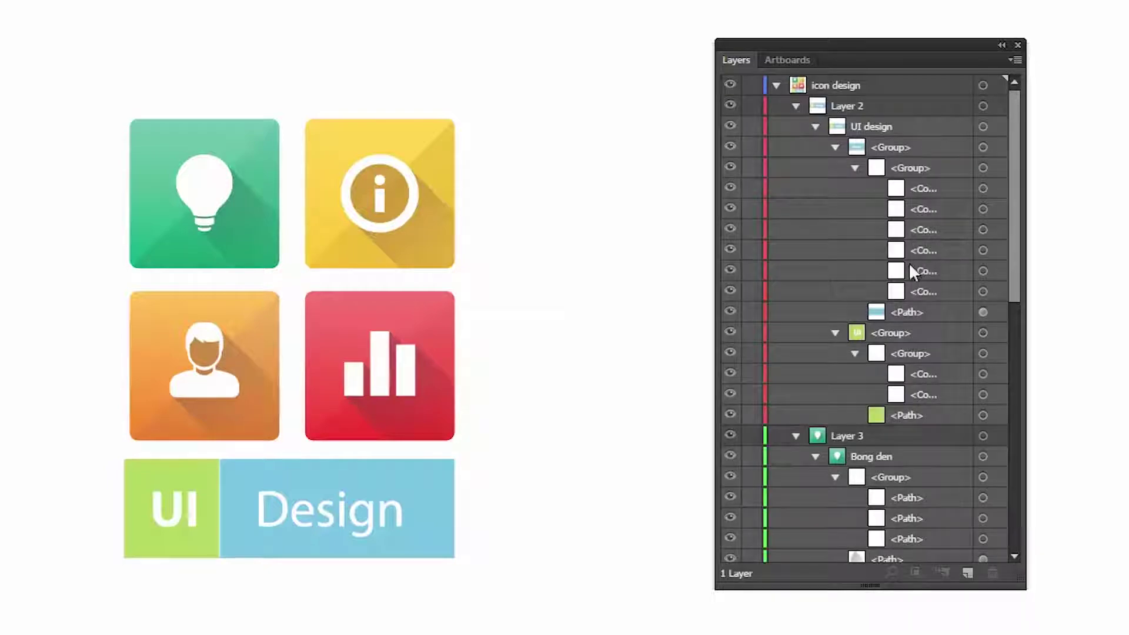
scroll(914, 326, "down", 4)
scroll(912, 332, "down", 5)
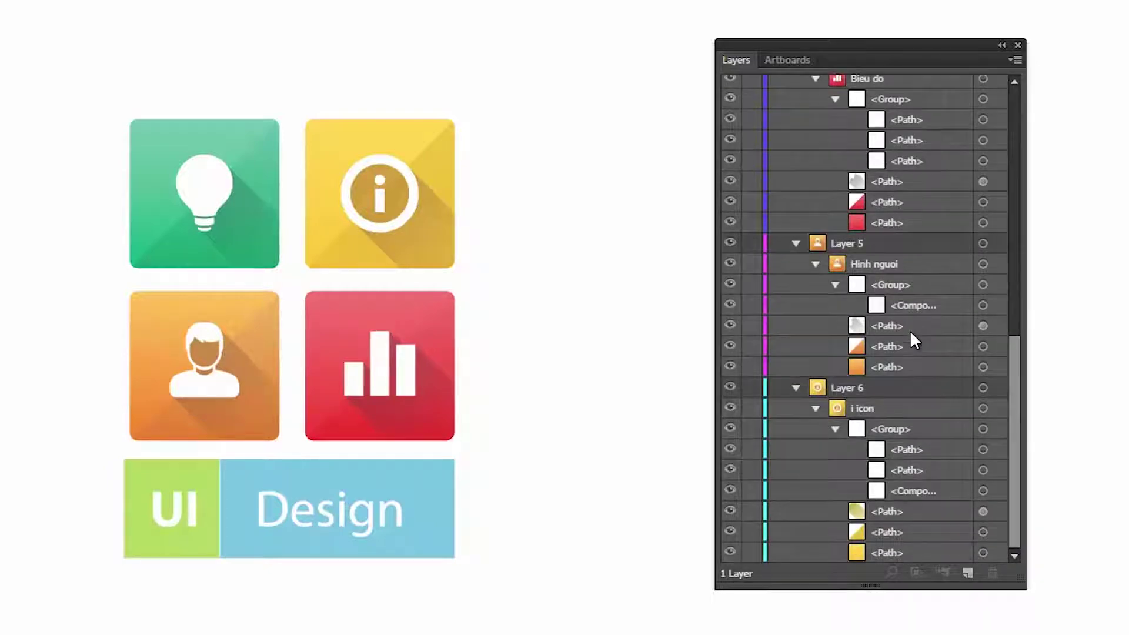
scroll(909, 330, "up", 10)
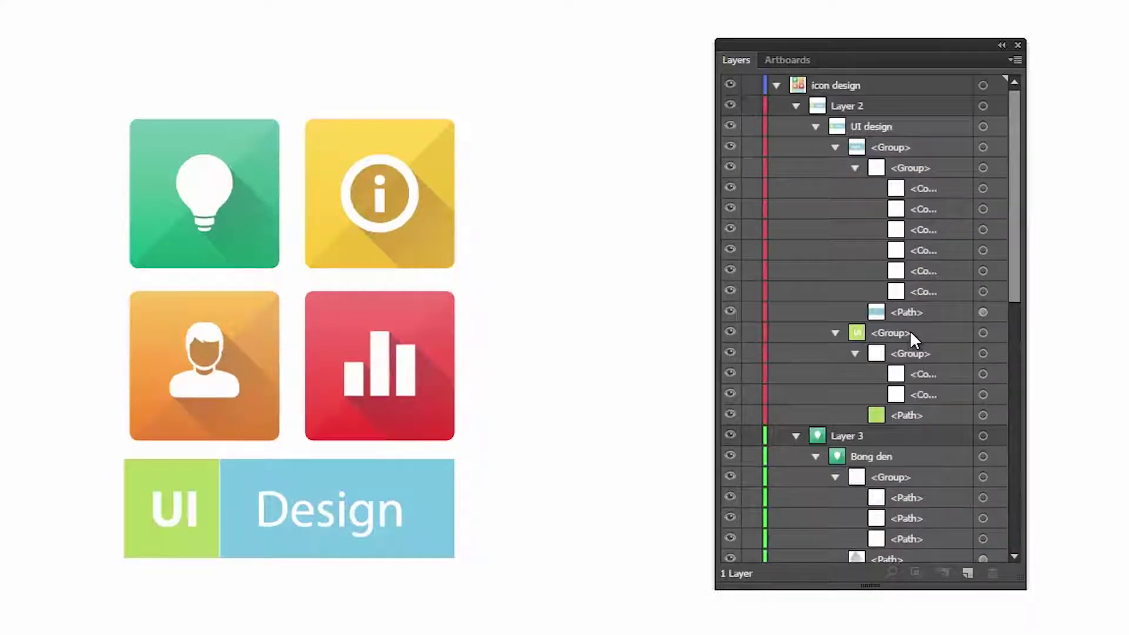
- Check individual letter shapes of the word Design by hiding and showing them, and check how the UI Design banner selects on the artboard
left_click(730, 188)
left_click(730, 188)
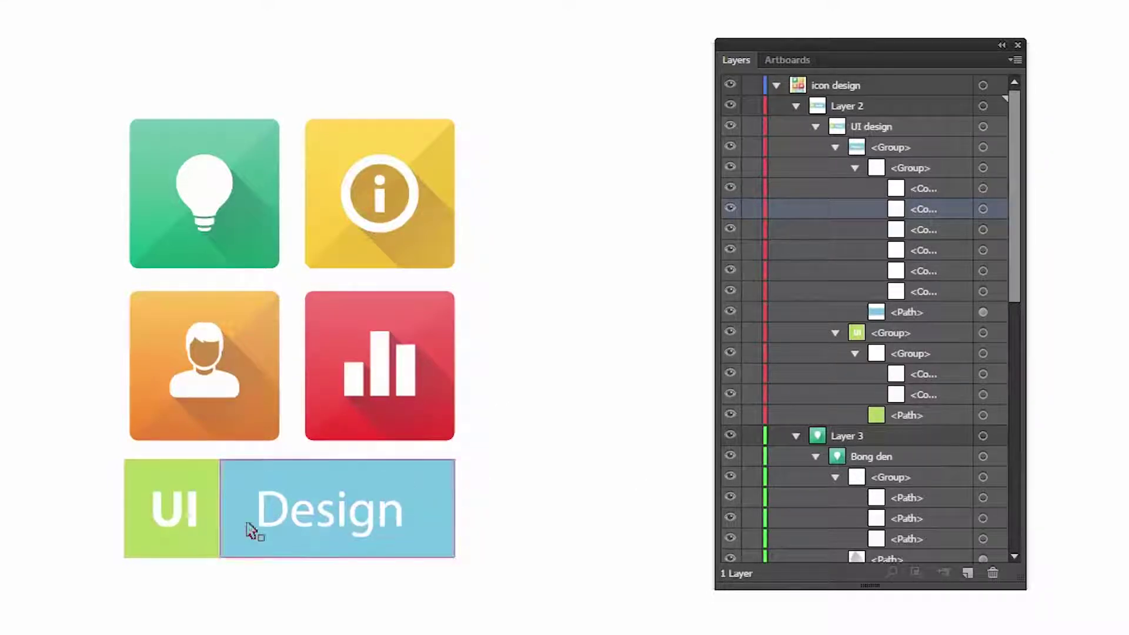
left_click(400, 513)
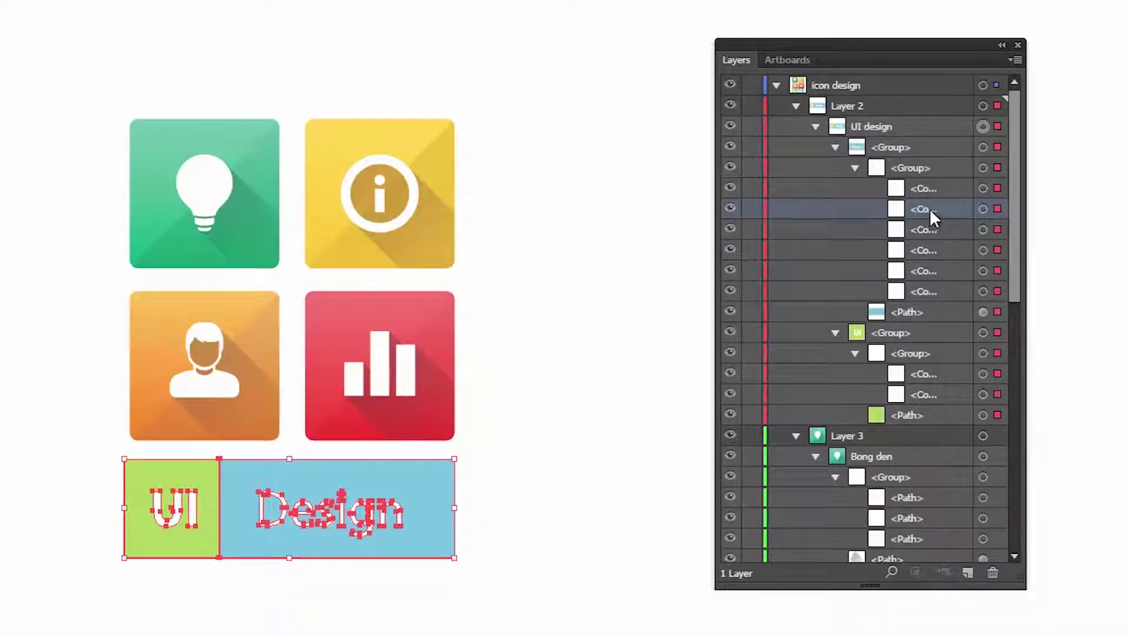
left_click(660, 281)
left_click(895, 129)
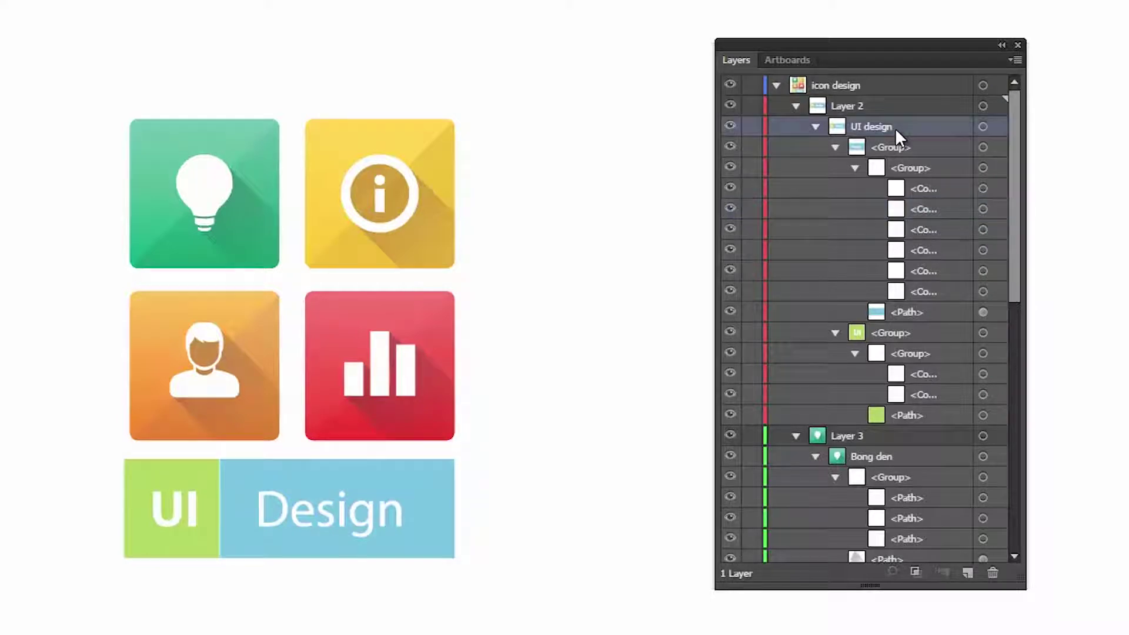
left_click(922, 230)
left_click(731, 229)
left_click(731, 229)
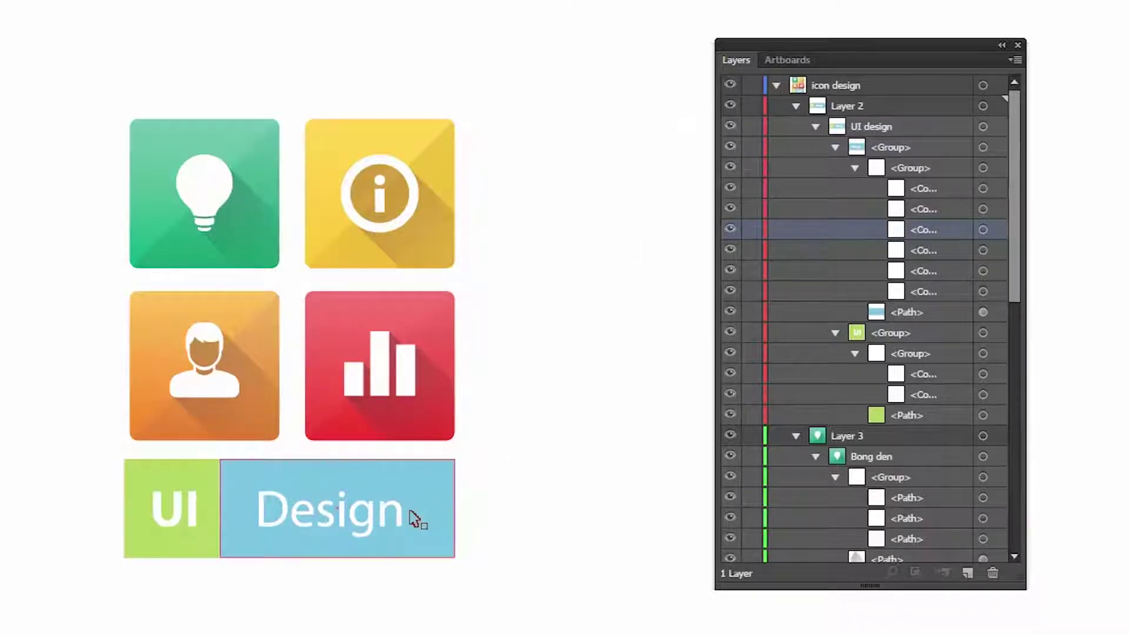
- Select the s, i, g and n letter shapes of the word Design one after another through their layer entries
left_click(930, 250)
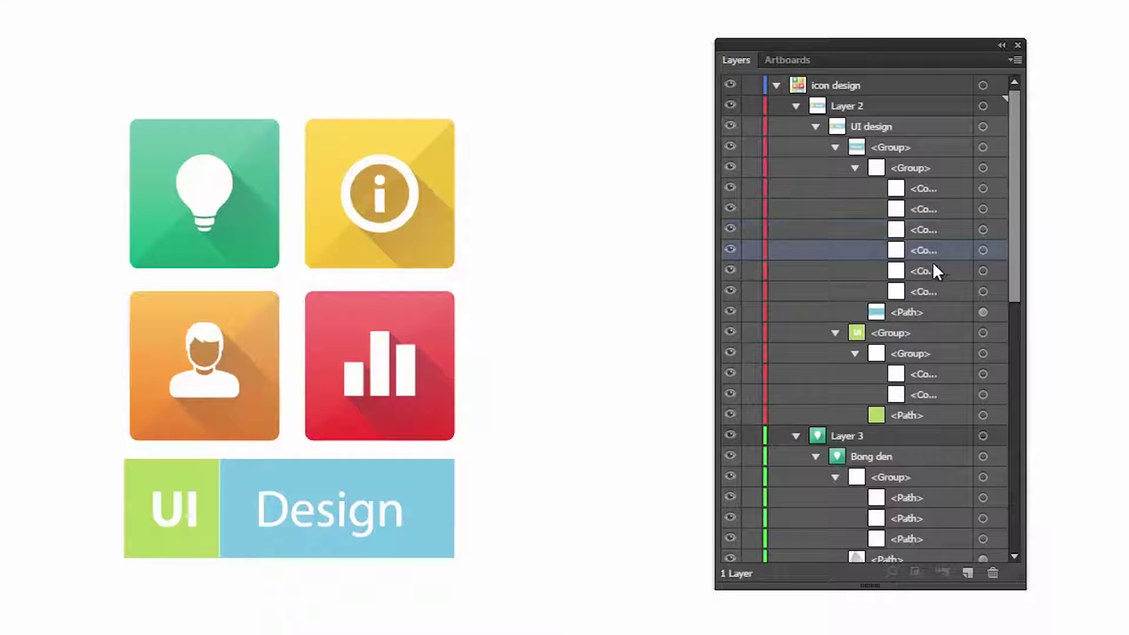
left_click(983, 251)
left_click(999, 231)
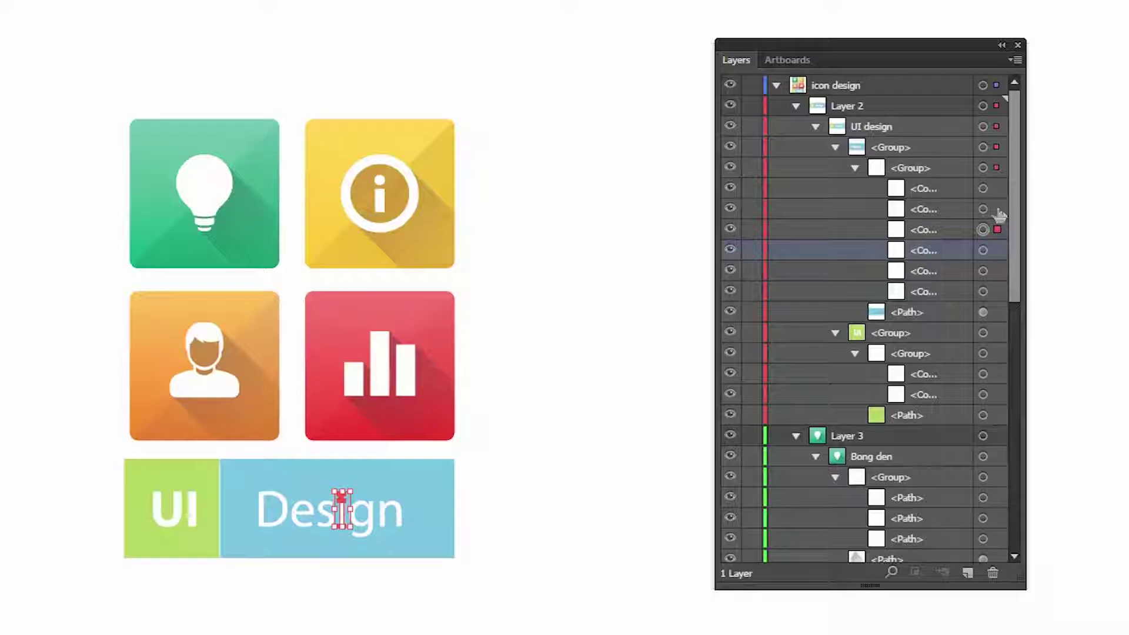
left_click(998, 209)
left_click(997, 189)
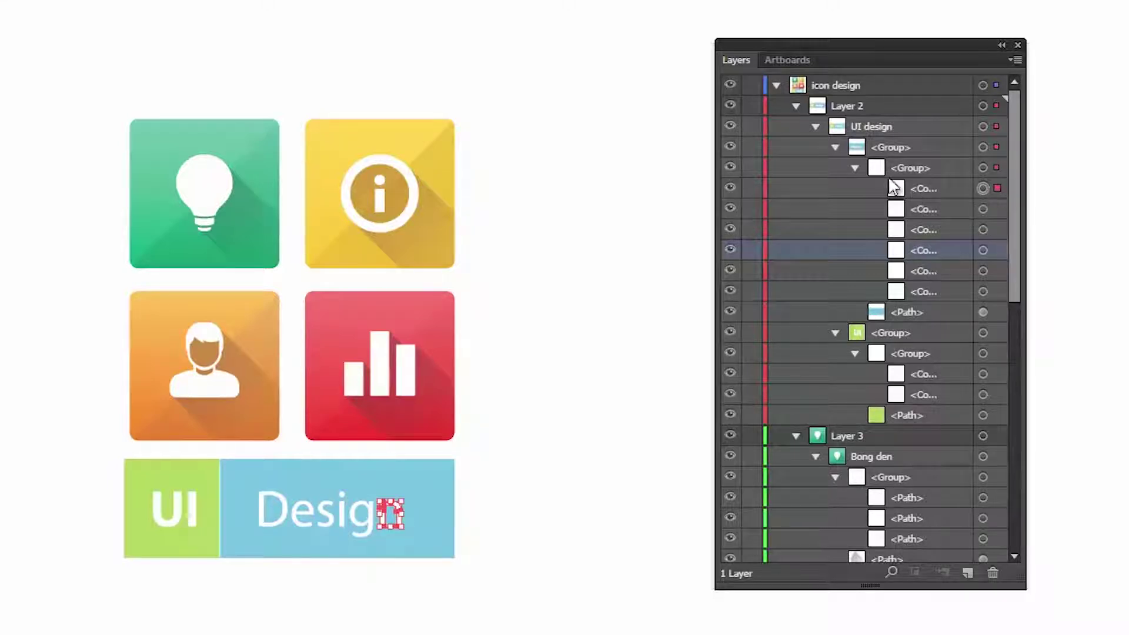
- Collapse the layer hierarchy and review how UI design and its two groups are nested under Layer 2
left_click(816, 127)
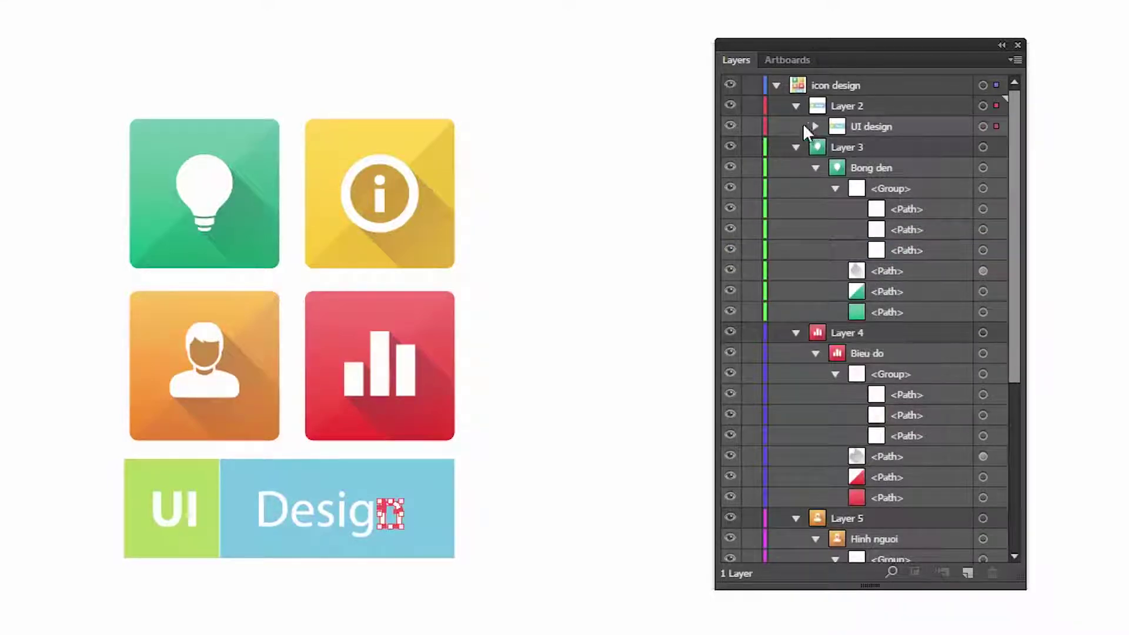
left_click(776, 85)
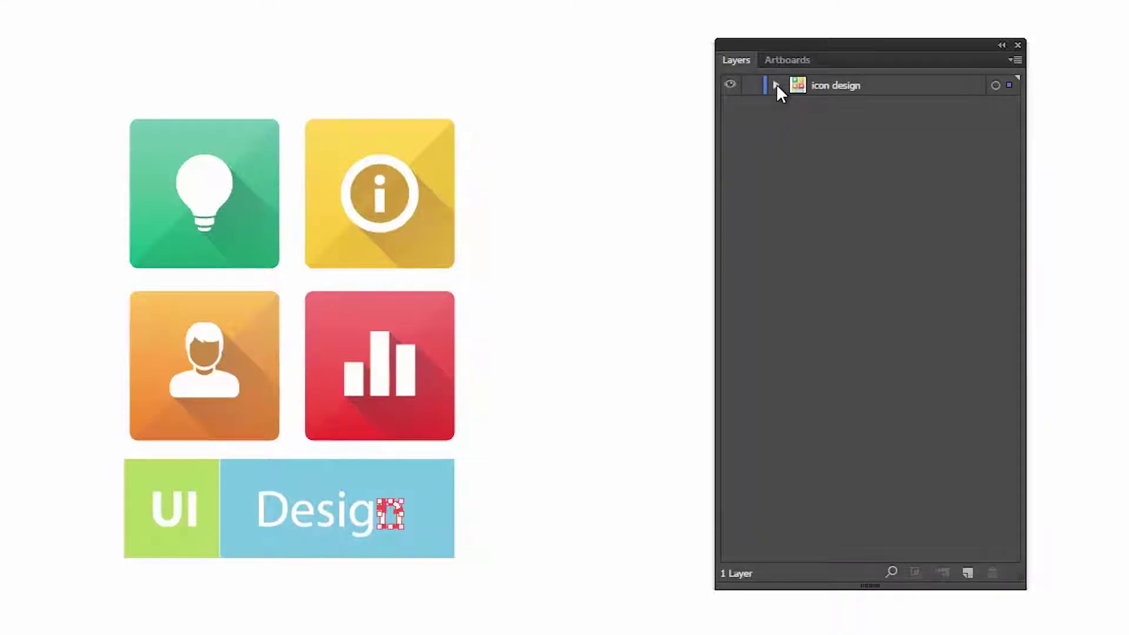
left_click(776, 86)
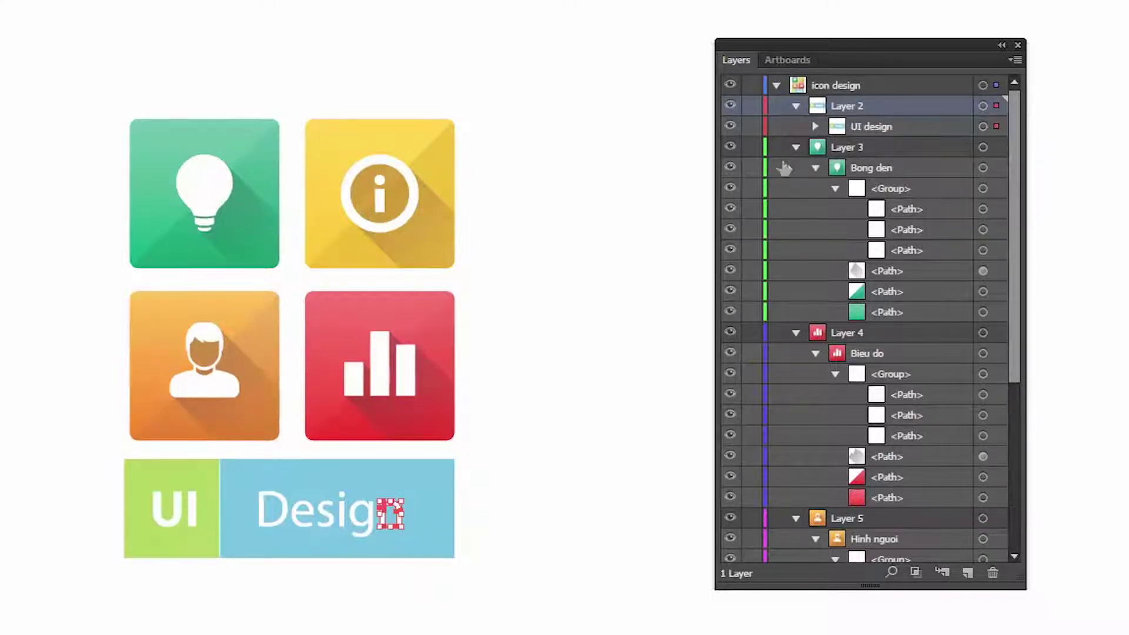
left_click(775, 85)
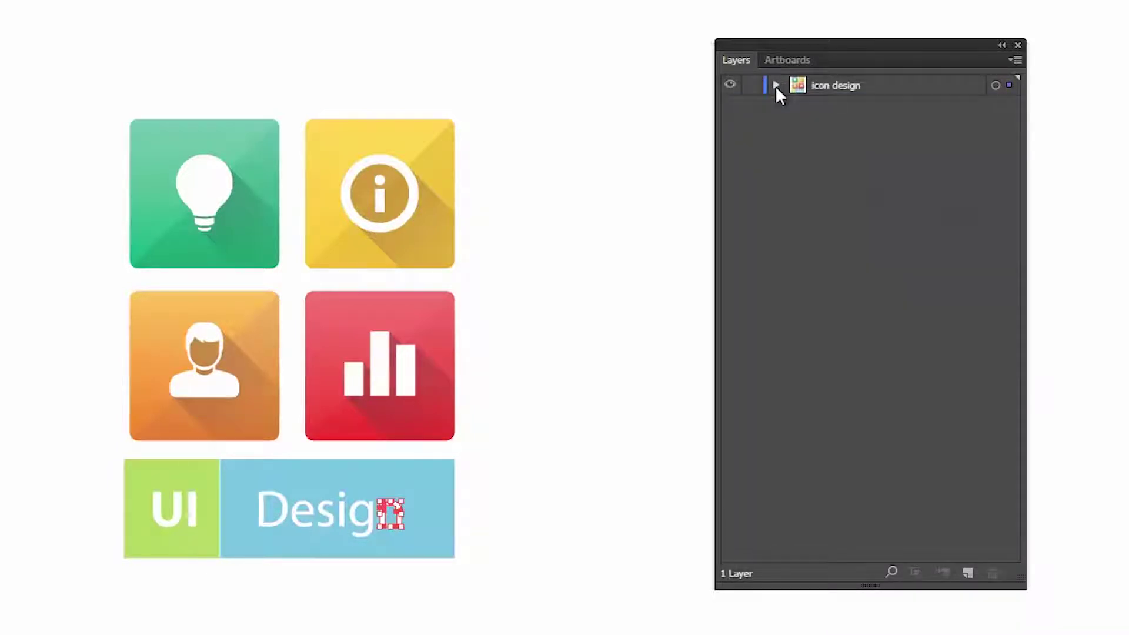
left_click(775, 85)
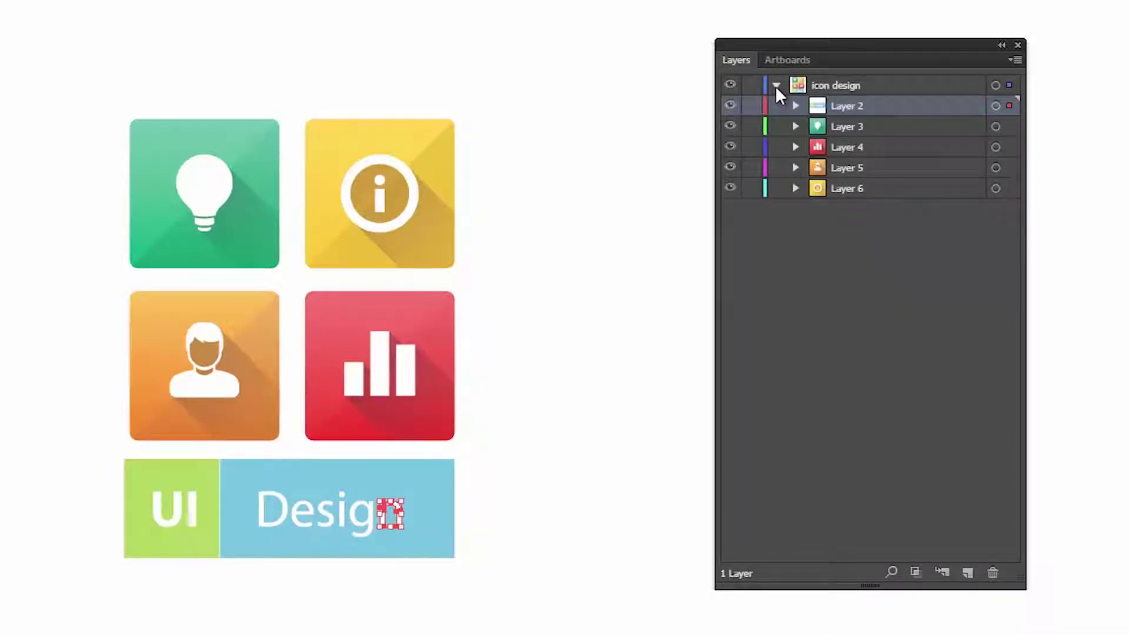
left_click(795, 107)
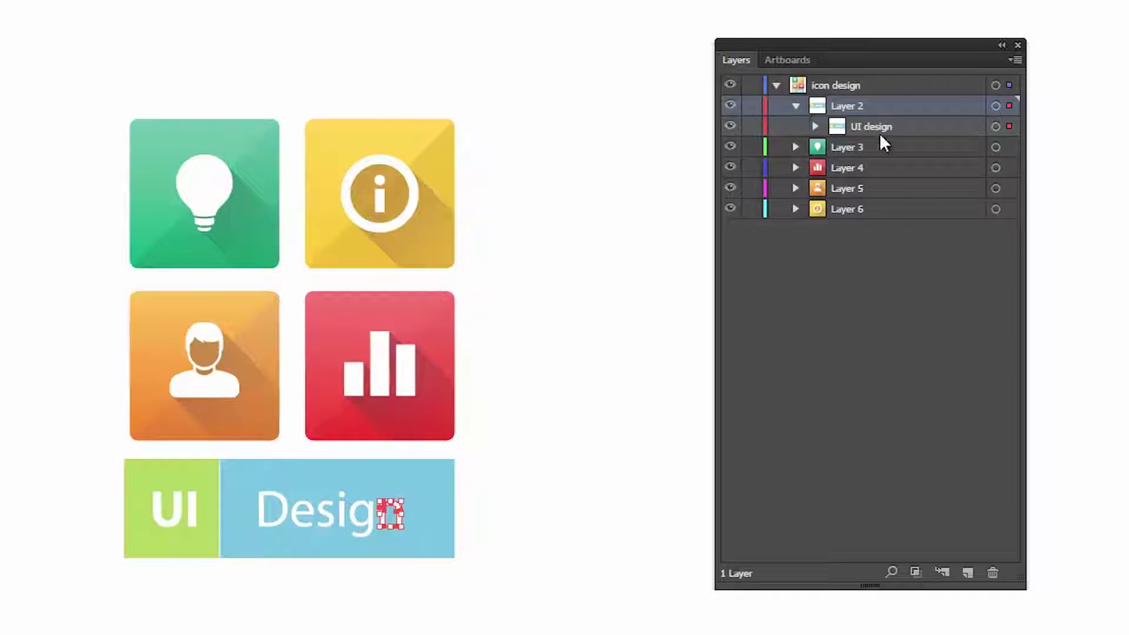
left_click(815, 126)
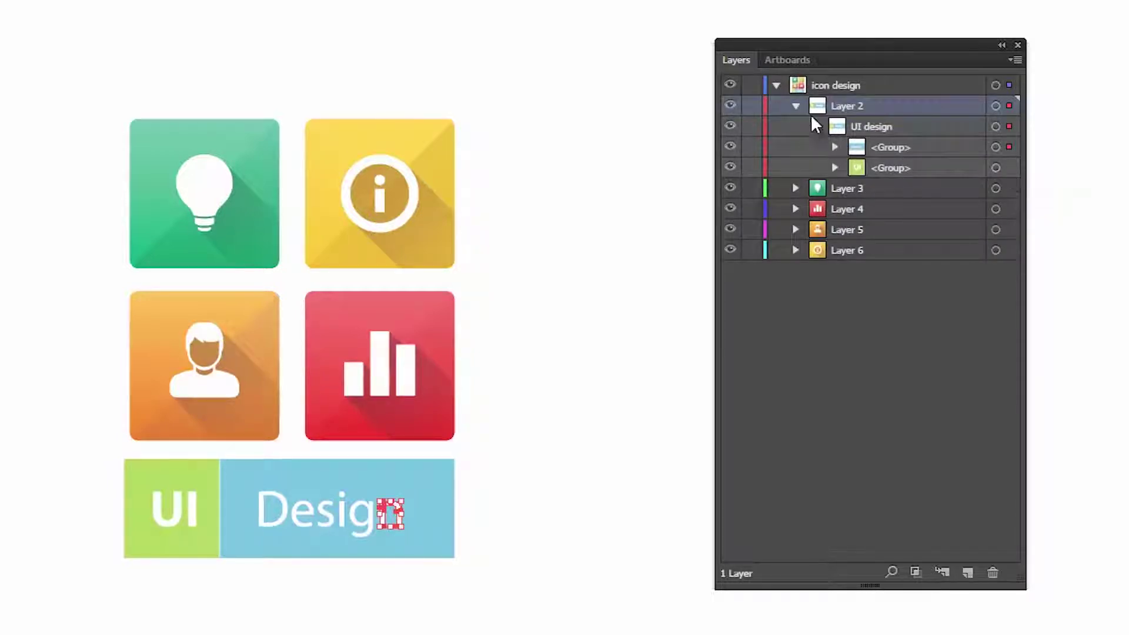
left_click(796, 106)
left_click(776, 85)
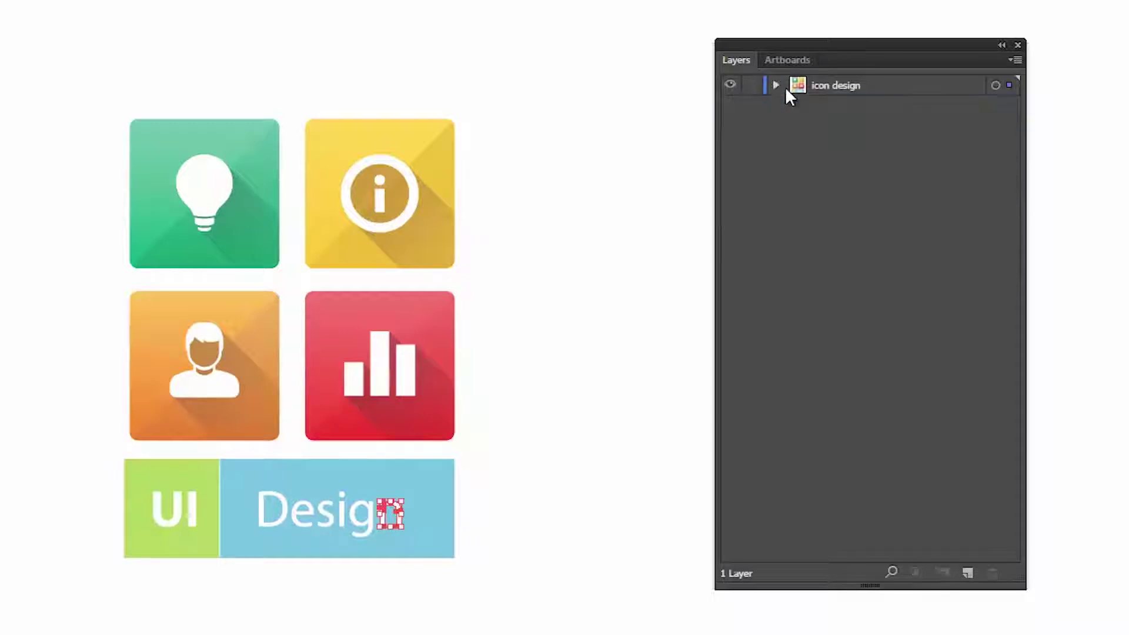
- Create a new top-level layer above icon design and name it "Bong den"
left_click(864, 85)
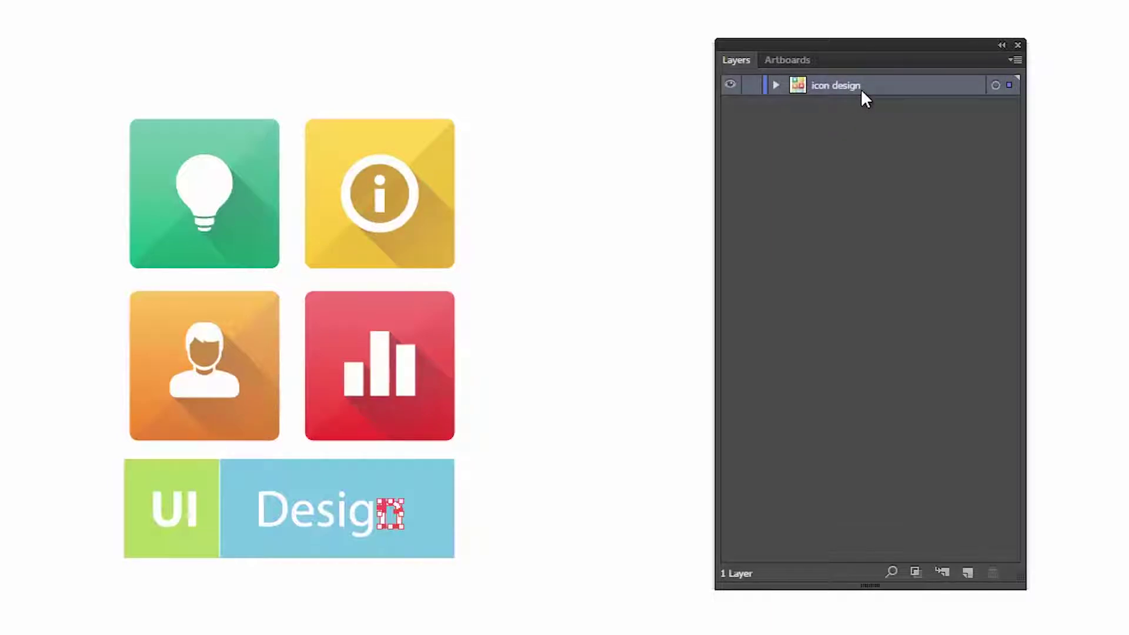
left_click(967, 572)
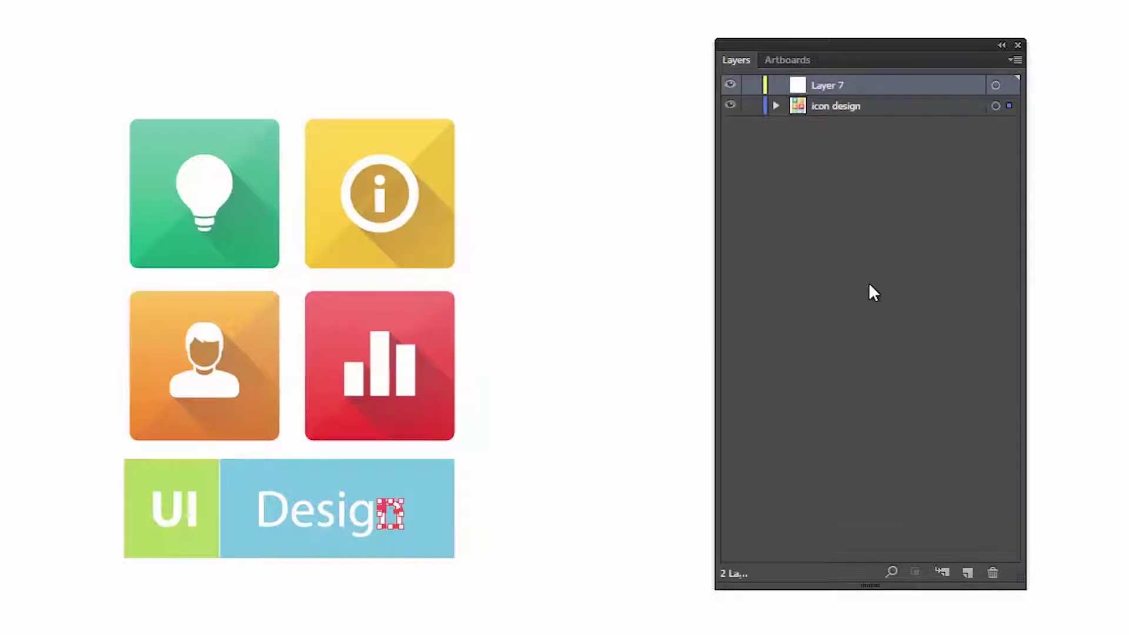
double_click(829, 84)
type("Backg den")
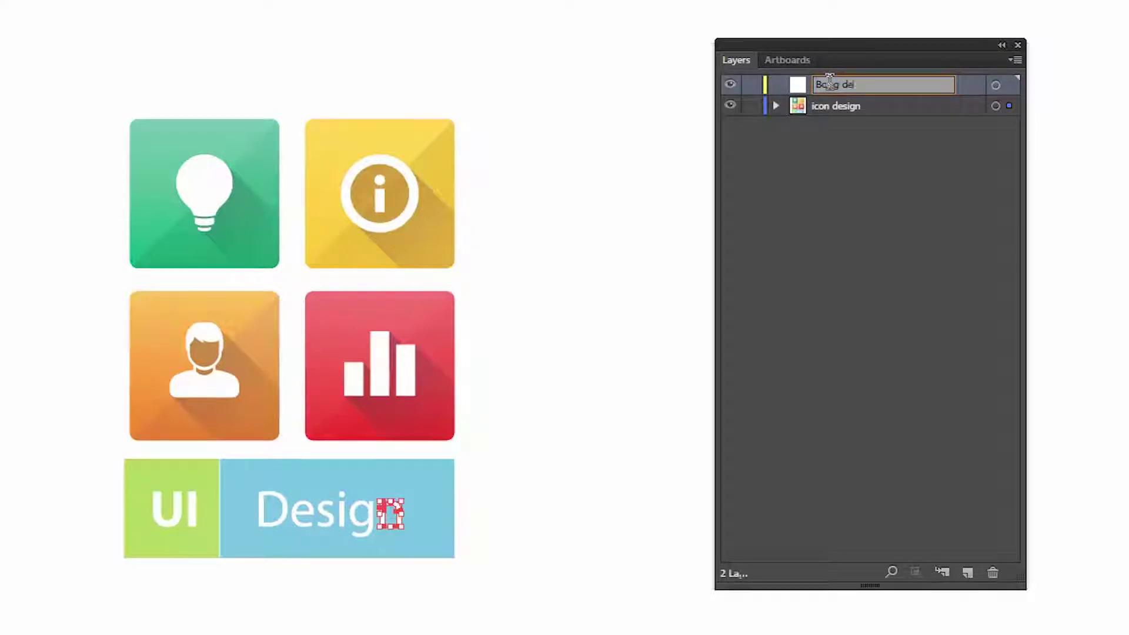
key("Return")
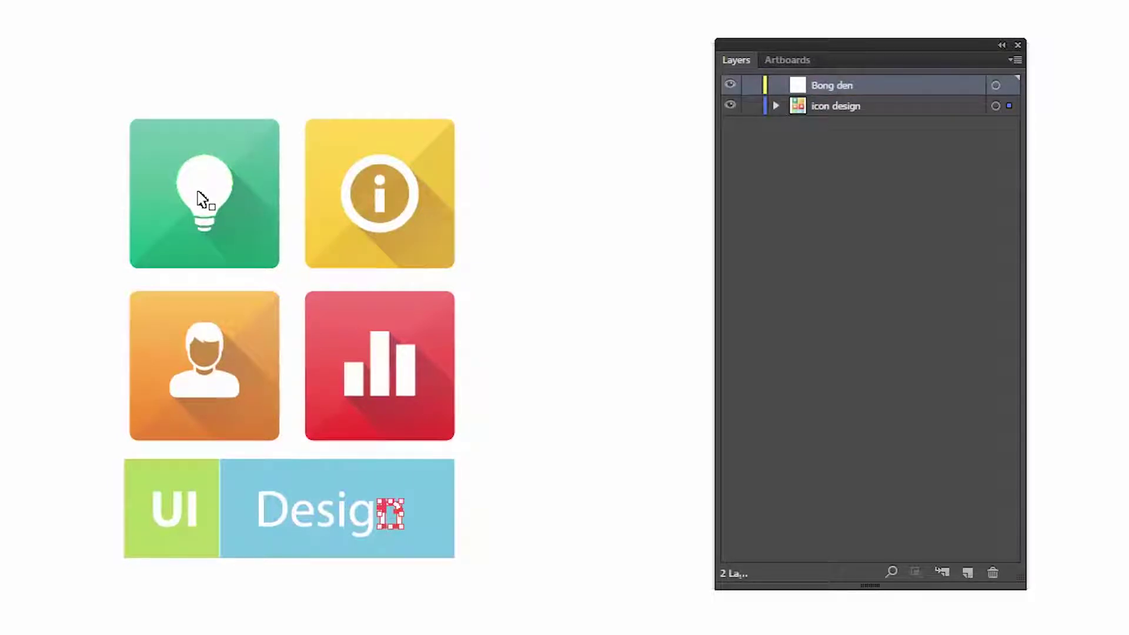
- Move the light bulb icon artwork from Layer 3 into the top-level Bong den layer
left_click(201, 198)
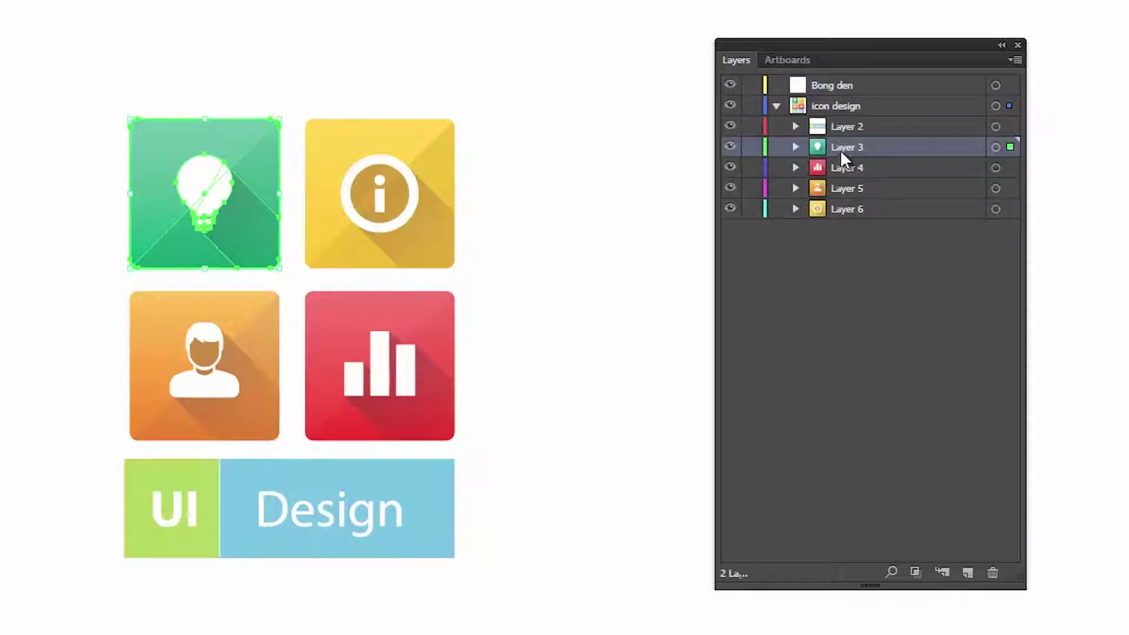
left_click(795, 147)
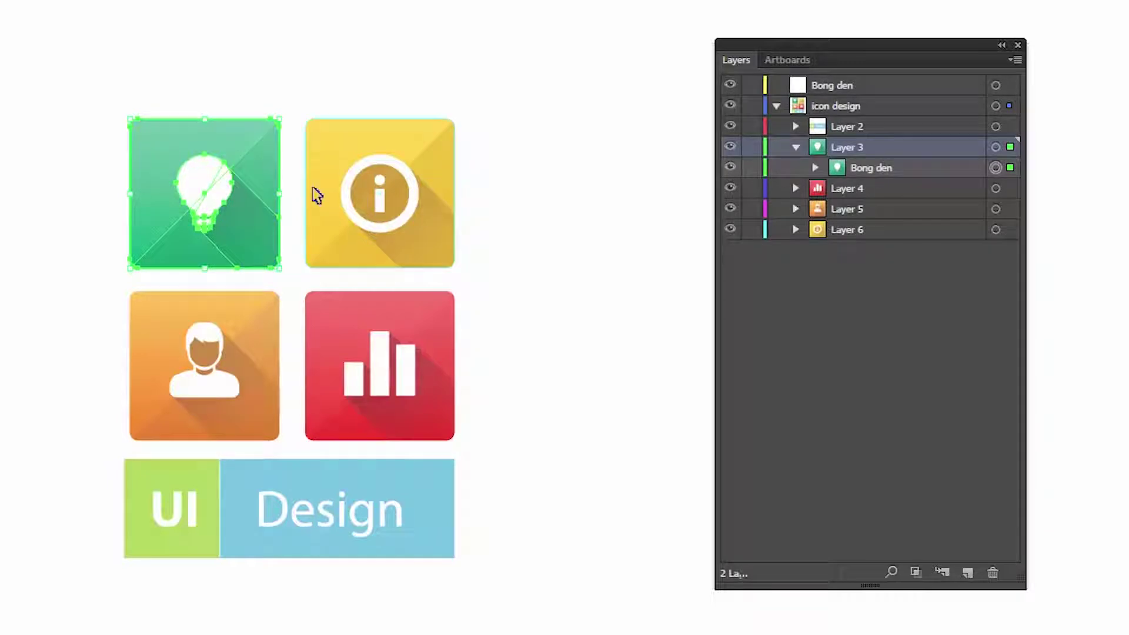
left_click(794, 146)
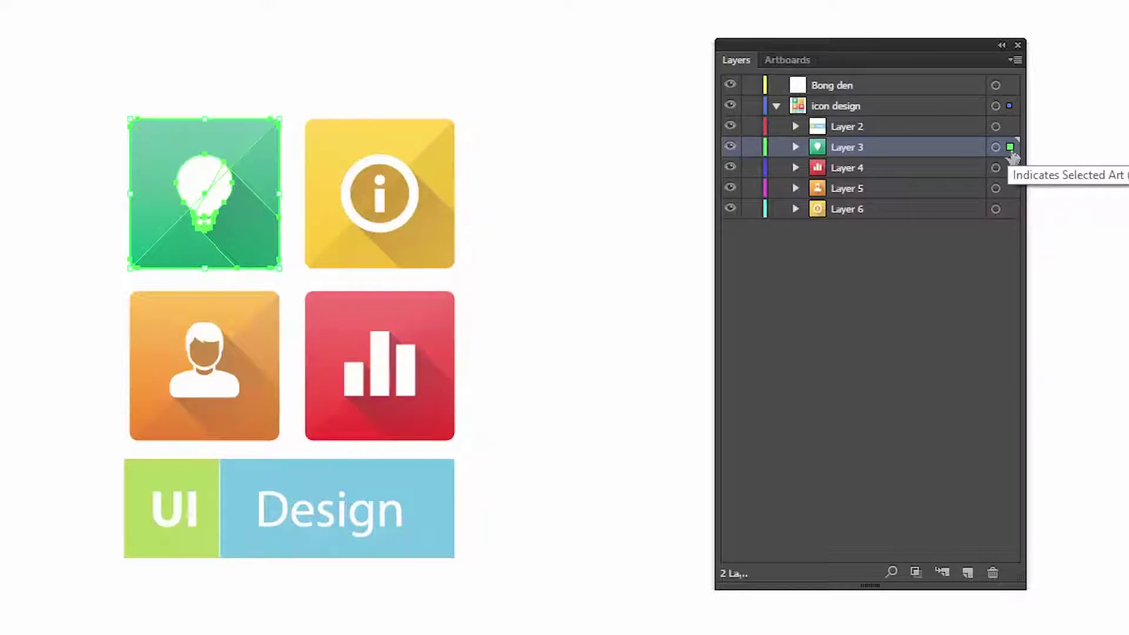
left_click_drag(1011, 151, 1011, 88)
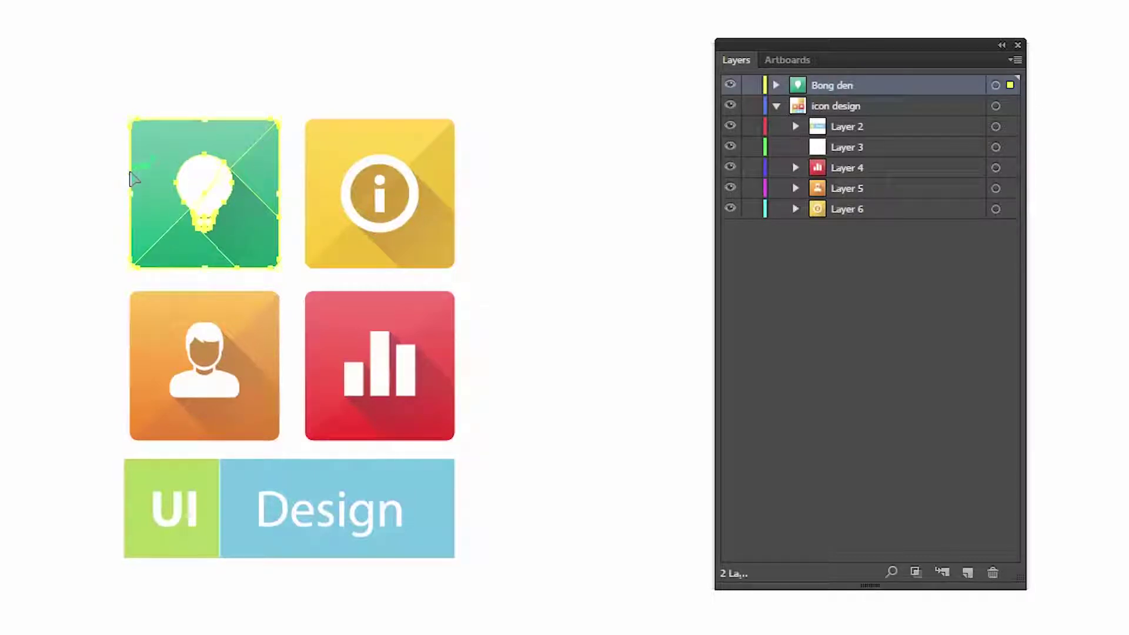
- Select the info, chart, person and light bulb icons one after another to check which layer each belongs to
left_click(419, 254)
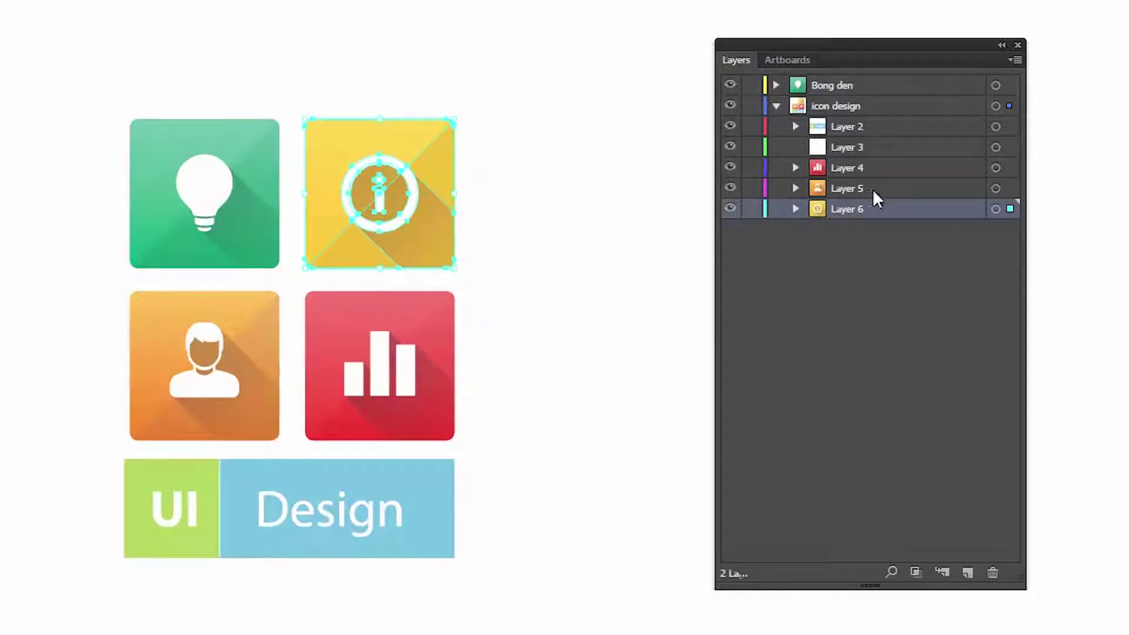
left_click(379, 370)
left_click(200, 376)
left_click(213, 220)
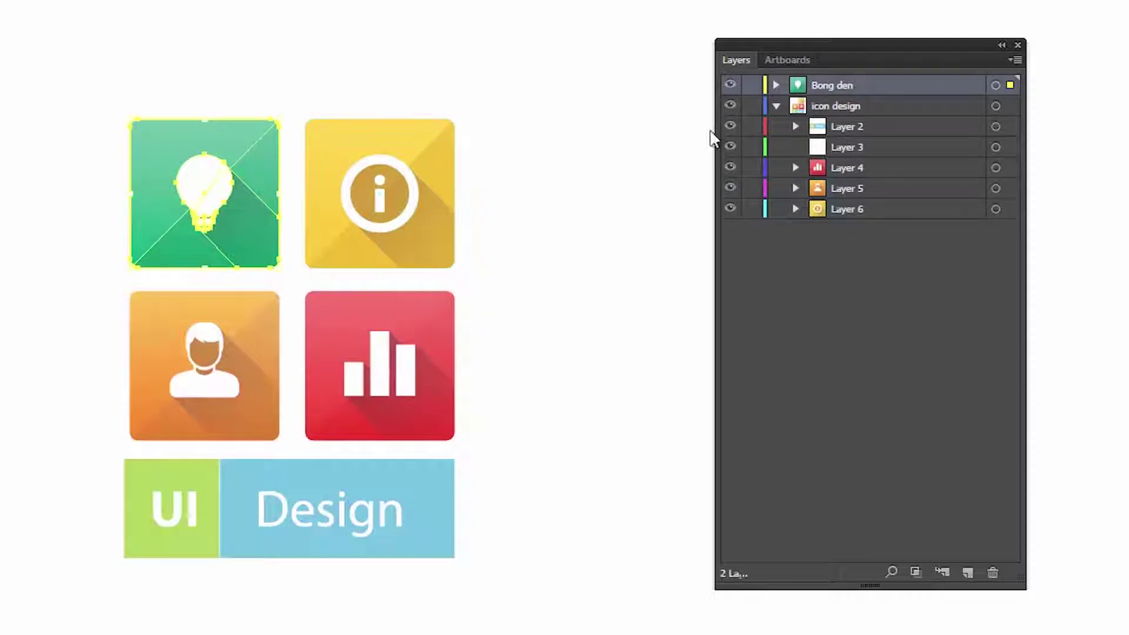
- Collapse icon design and create a new top-level layer above Bong den named "Bieu do"
left_click(776, 106)
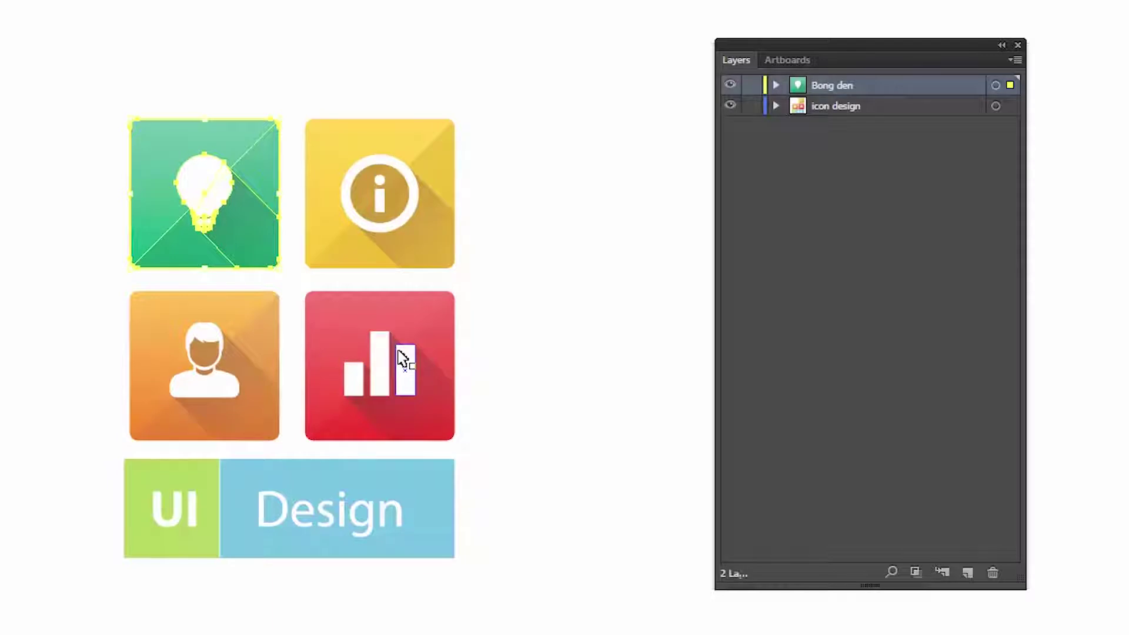
left_click(419, 349, "shift")
left_click_drag(453, 328, 217, 297)
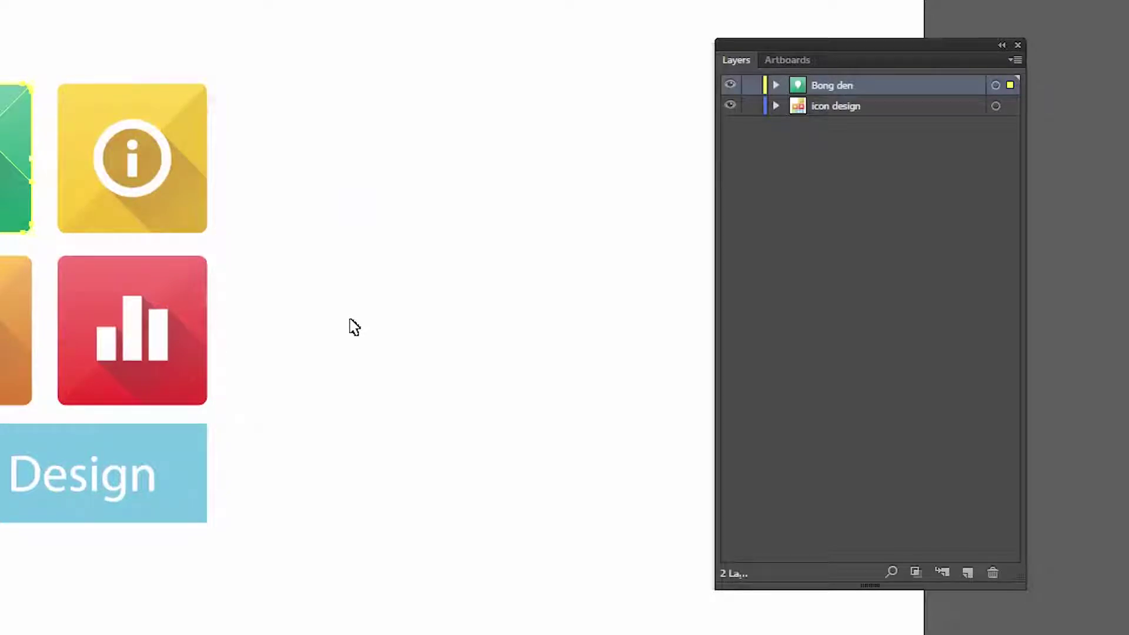
left_click(963, 570)
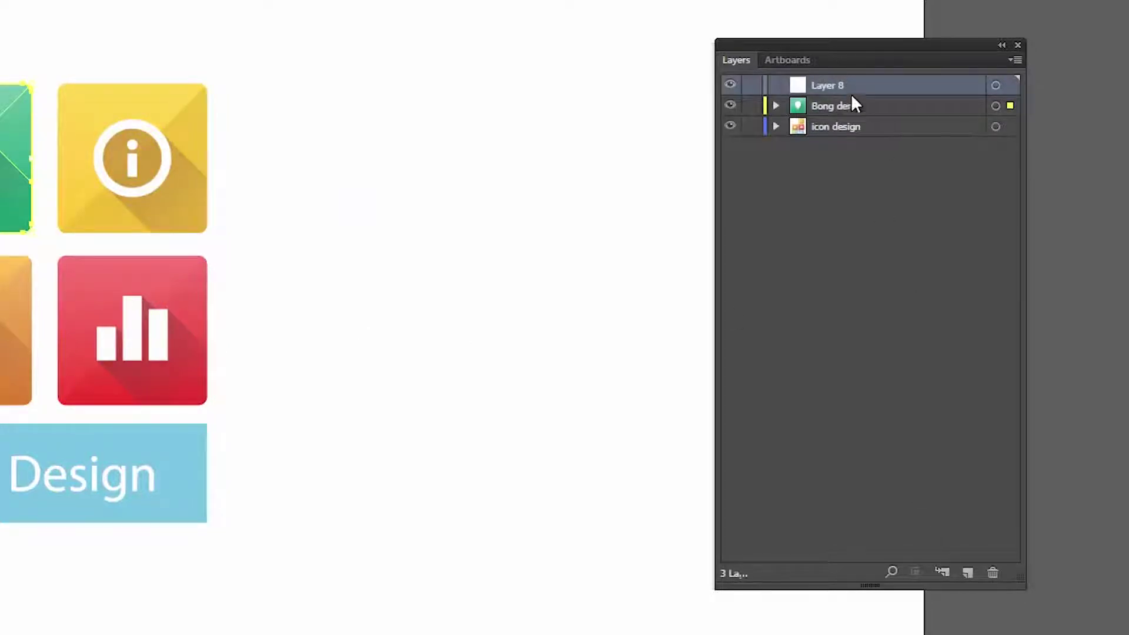
double_click(833, 83)
type("Bieu do")
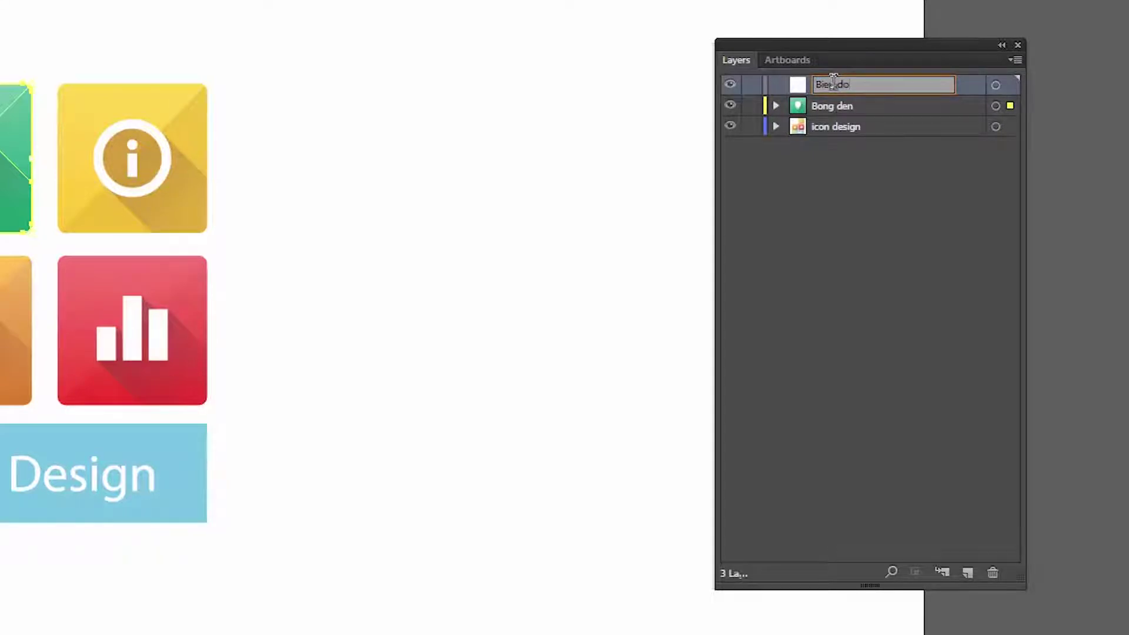
key("Return")
- Copy the red chart icon artwork from Layer 4 into the Bieu do layer, keeping the original in place
left_click(176, 327)
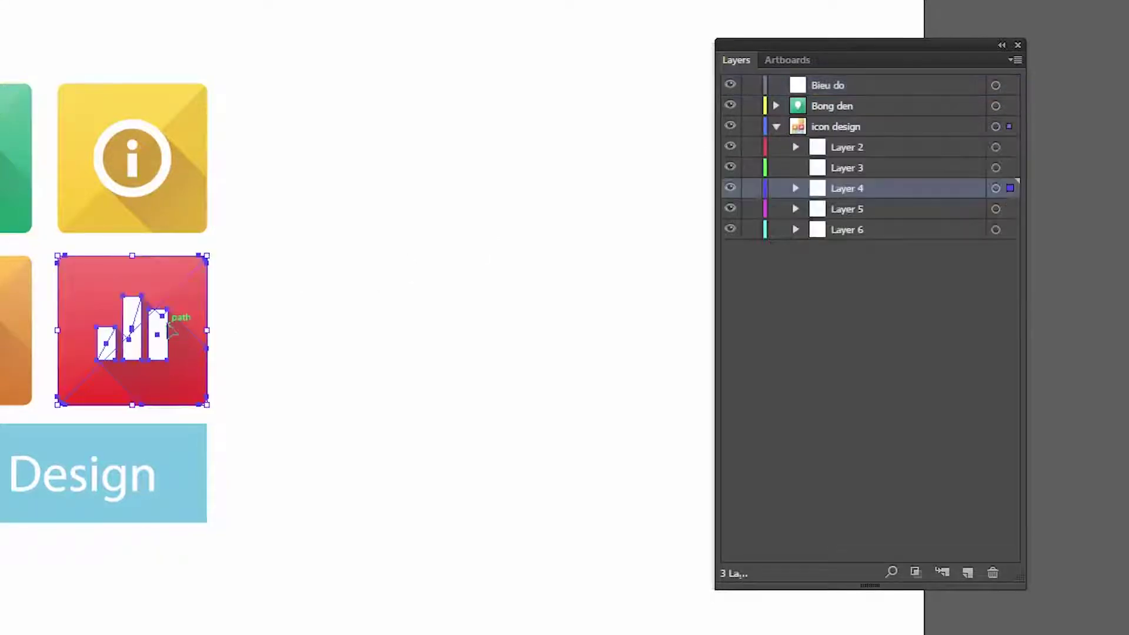
left_click(863, 84)
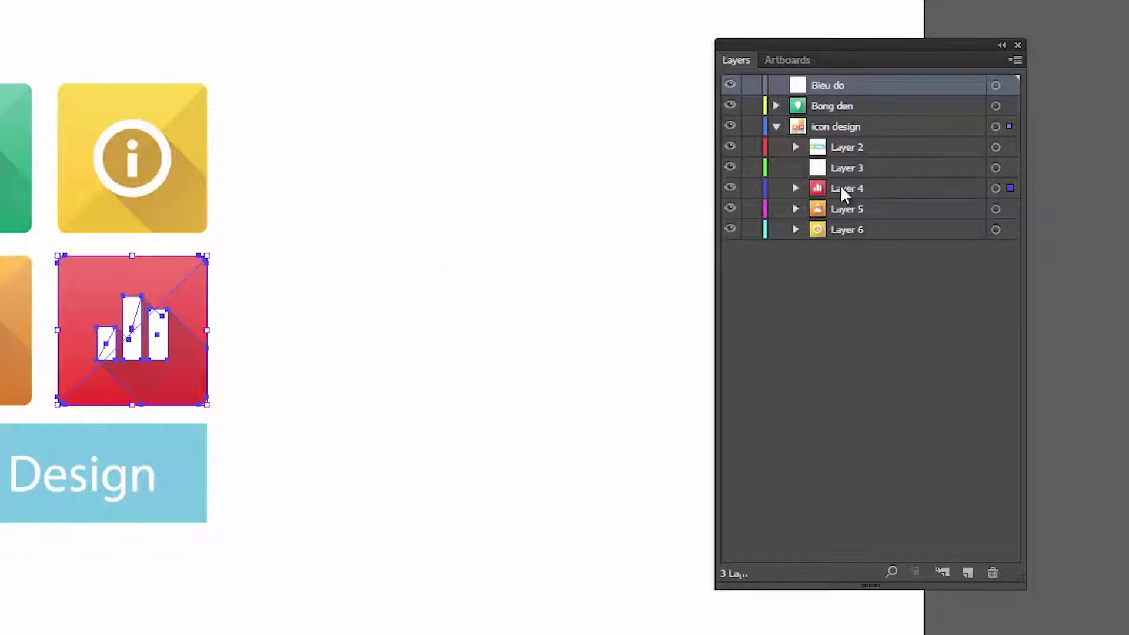
left_click(881, 133)
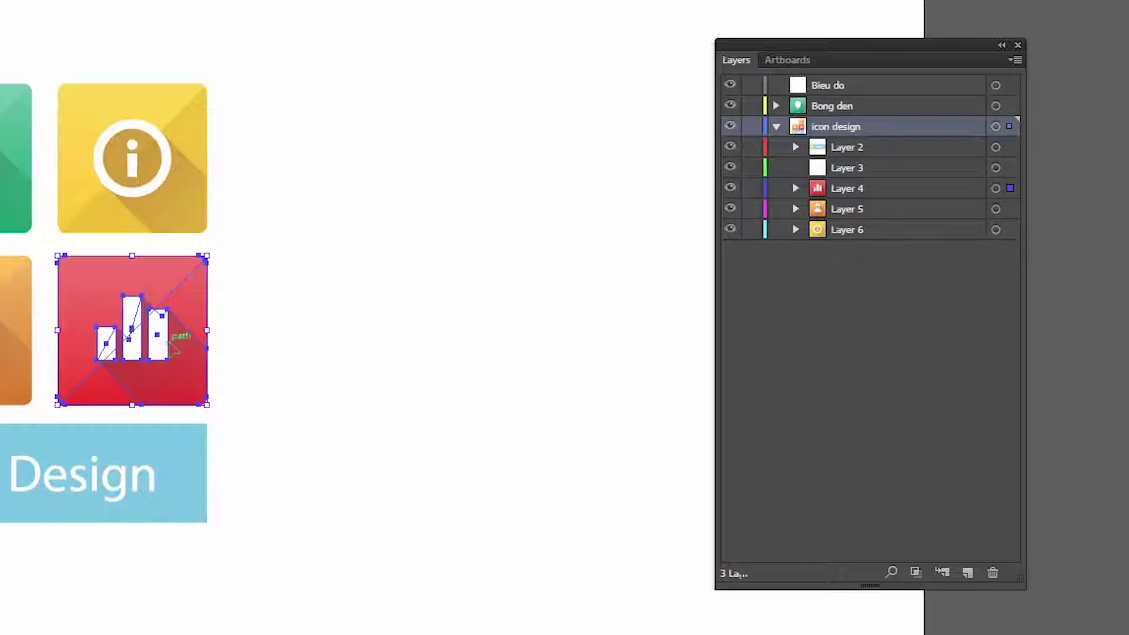
key("ctrl+shift+a")
left_click(175, 364)
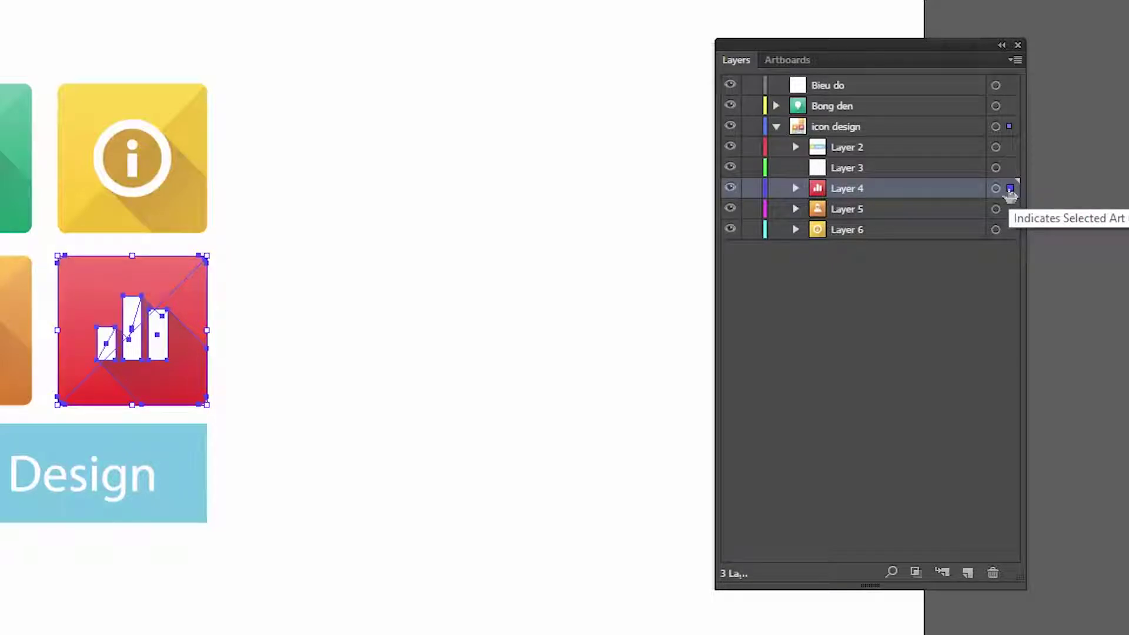
left_click_drag(1010, 194, 1009, 89)
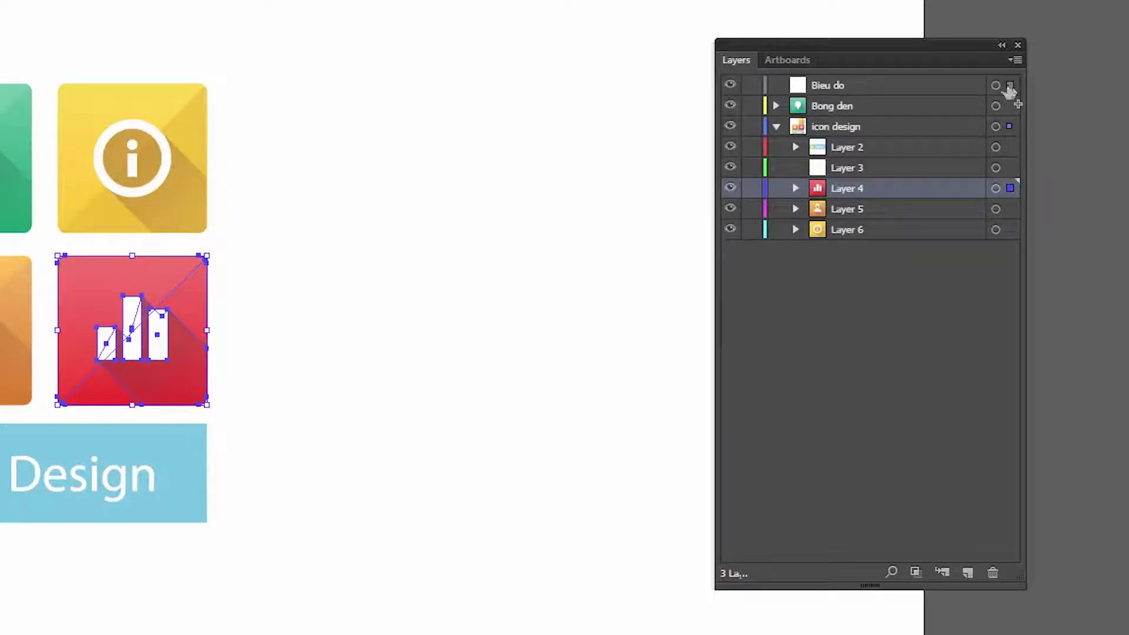
left_click_drag(1009, 90, 1010, 90)
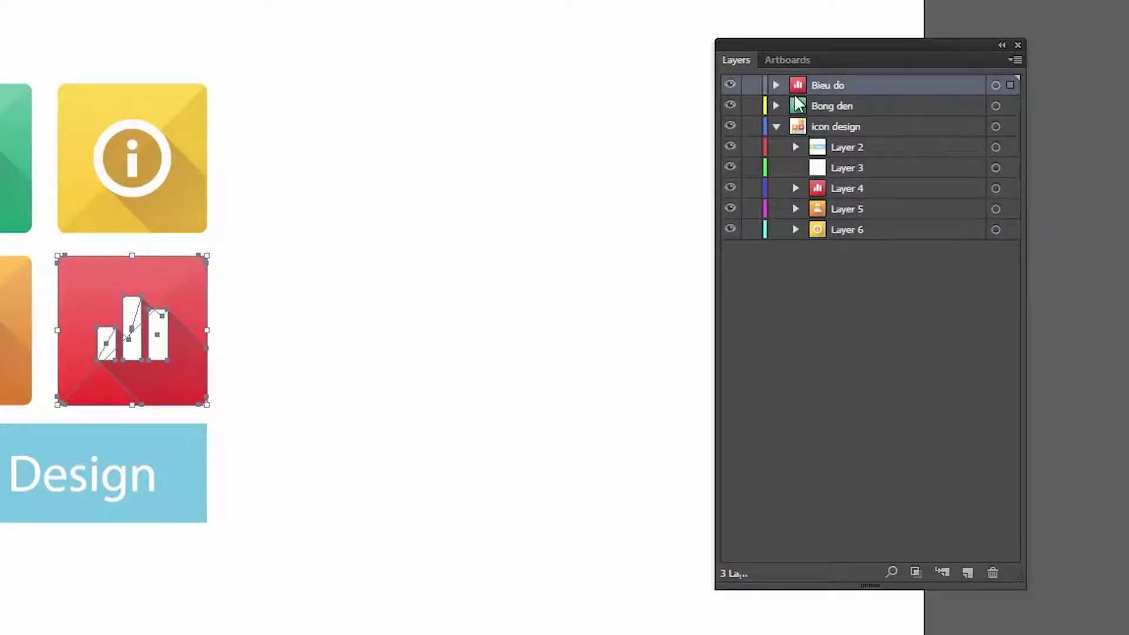
- Place the copied chart icon in the blank area to the right of the original and collapse the icon design layer
left_click_drag(201, 317, 405, 323)
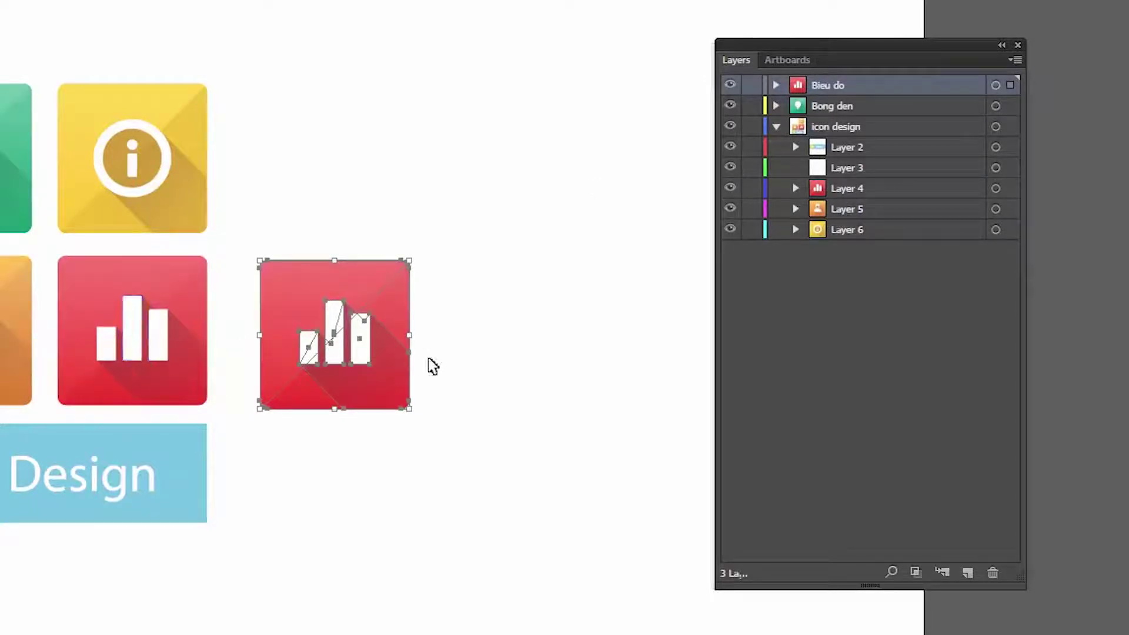
left_click(854, 189)
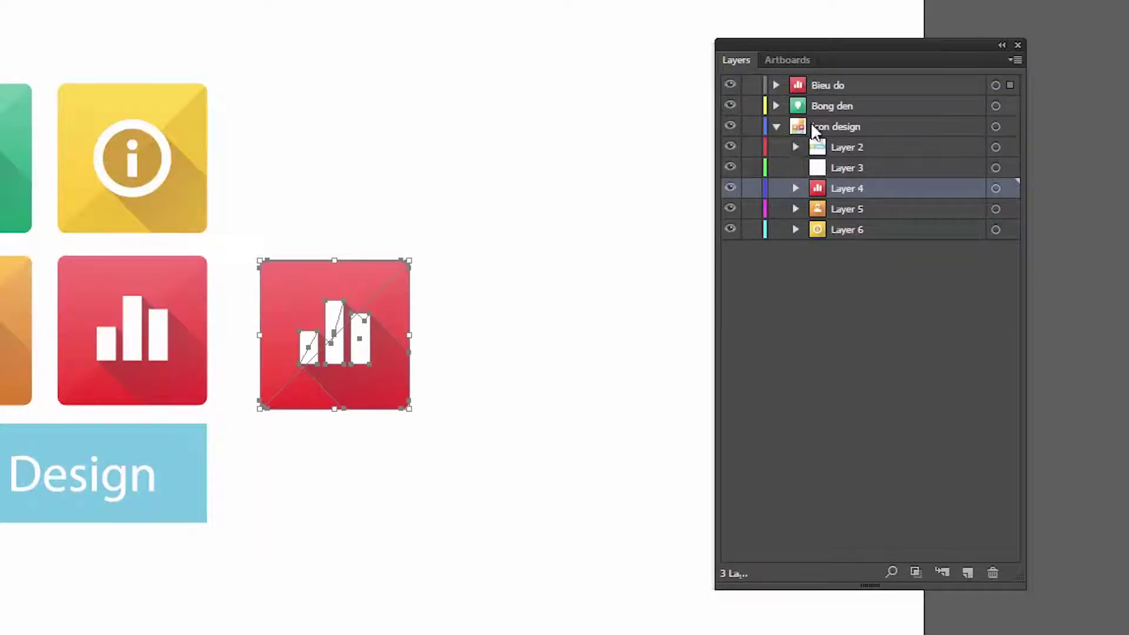
left_click(776, 126)
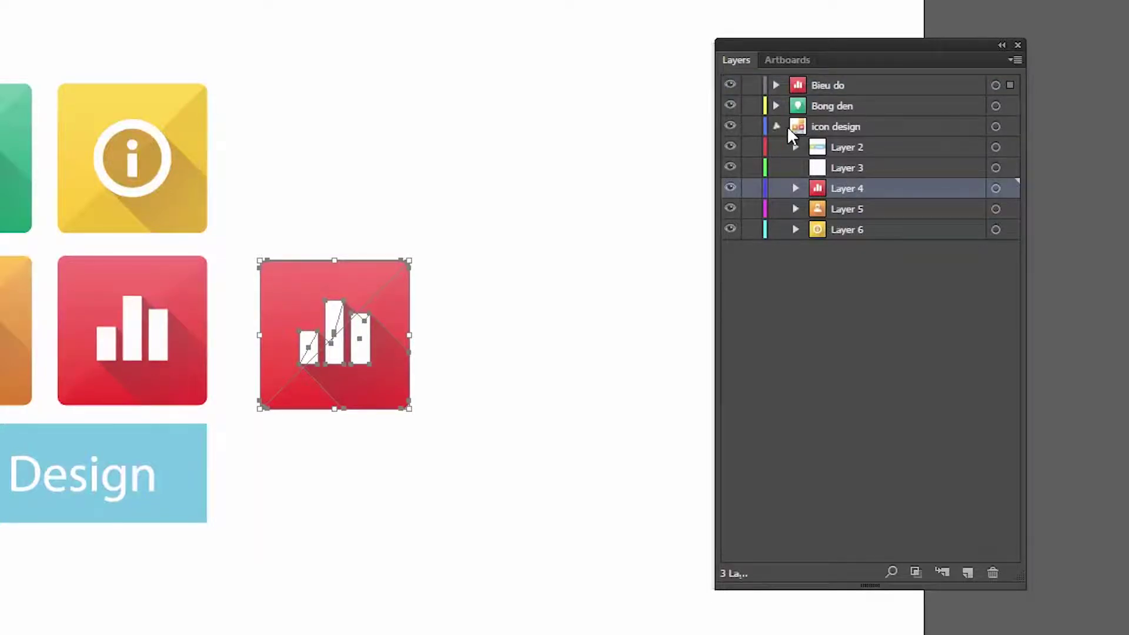
left_click(842, 88)
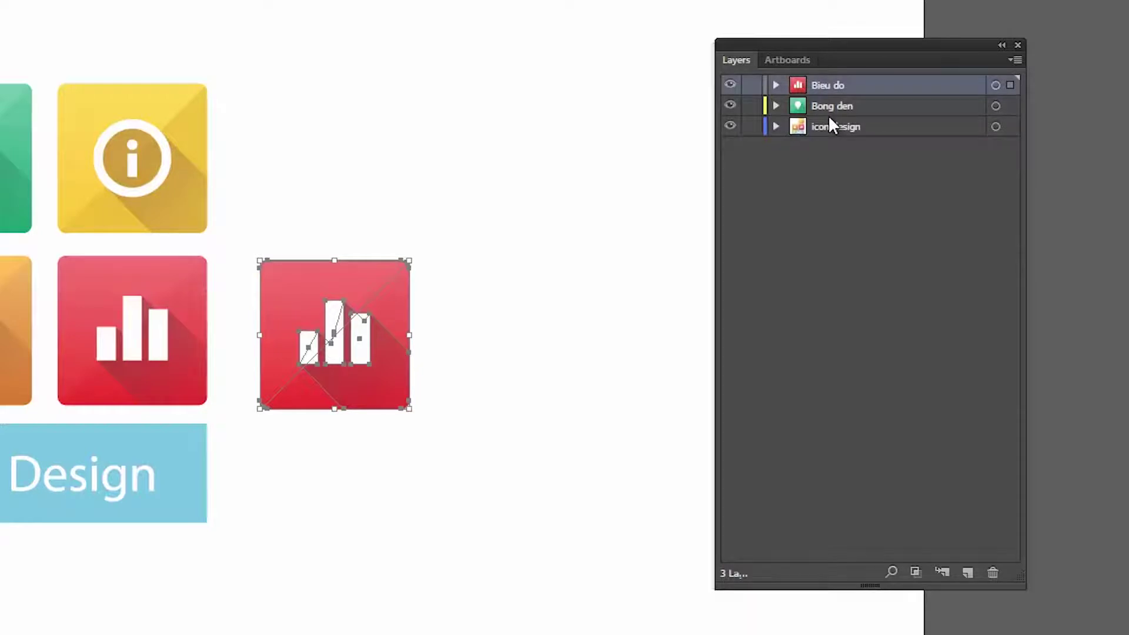
left_click_drag(377, 343, 378, 337)
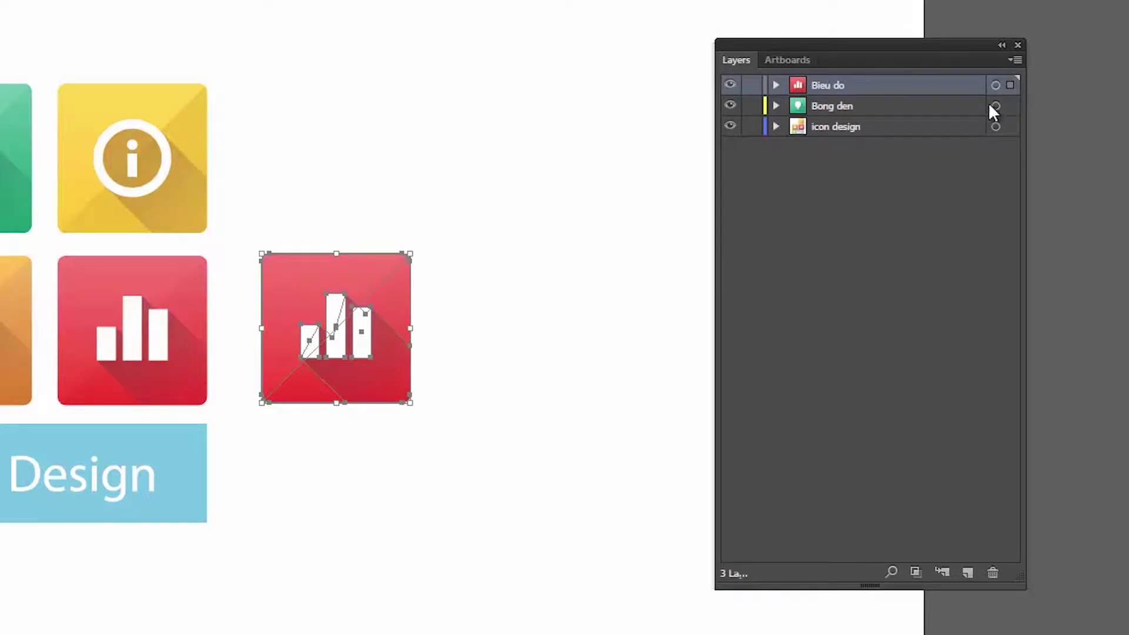
- Examine the contents nested in the Bieu do, Bong den and icon design layers, including UI design under Layer 2
left_click(776, 85)
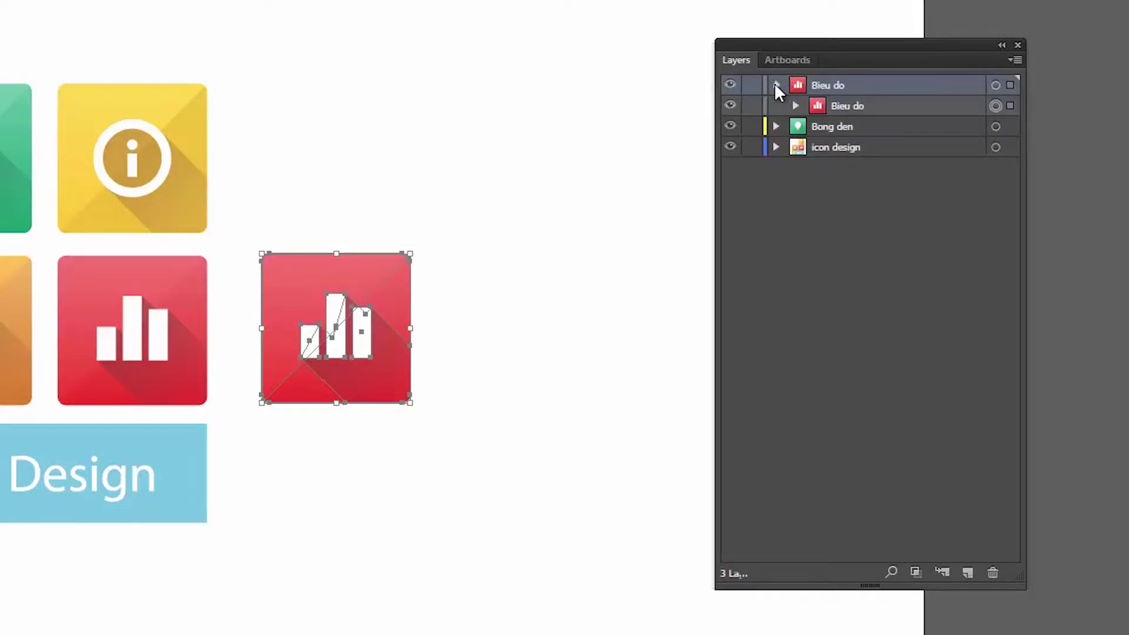
left_click(775, 86)
left_click(776, 106)
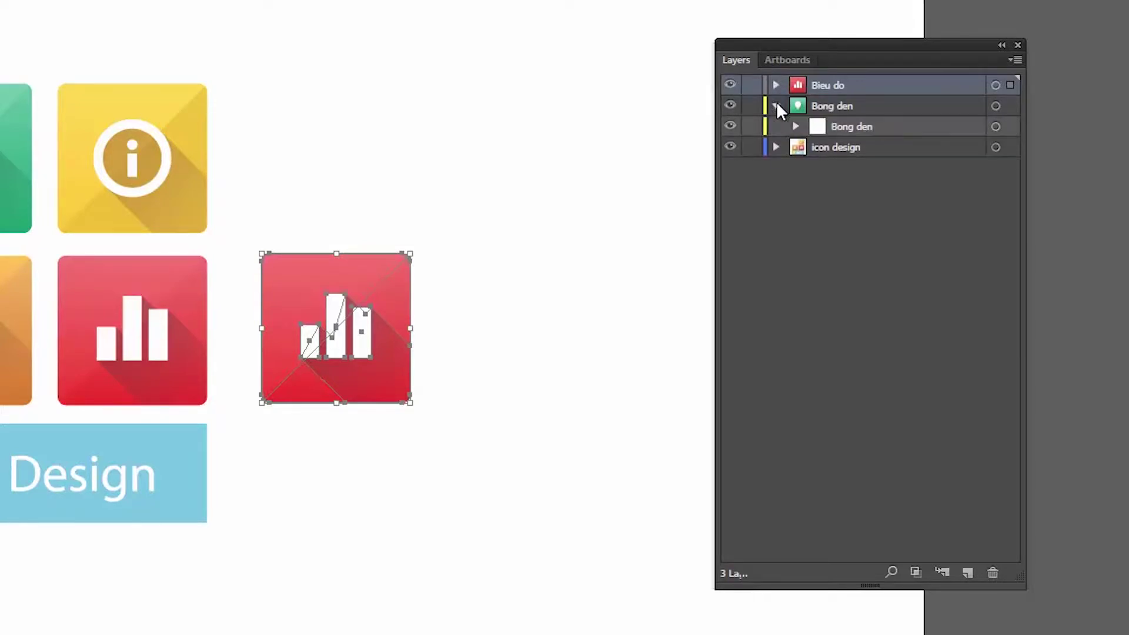
left_click(776, 147)
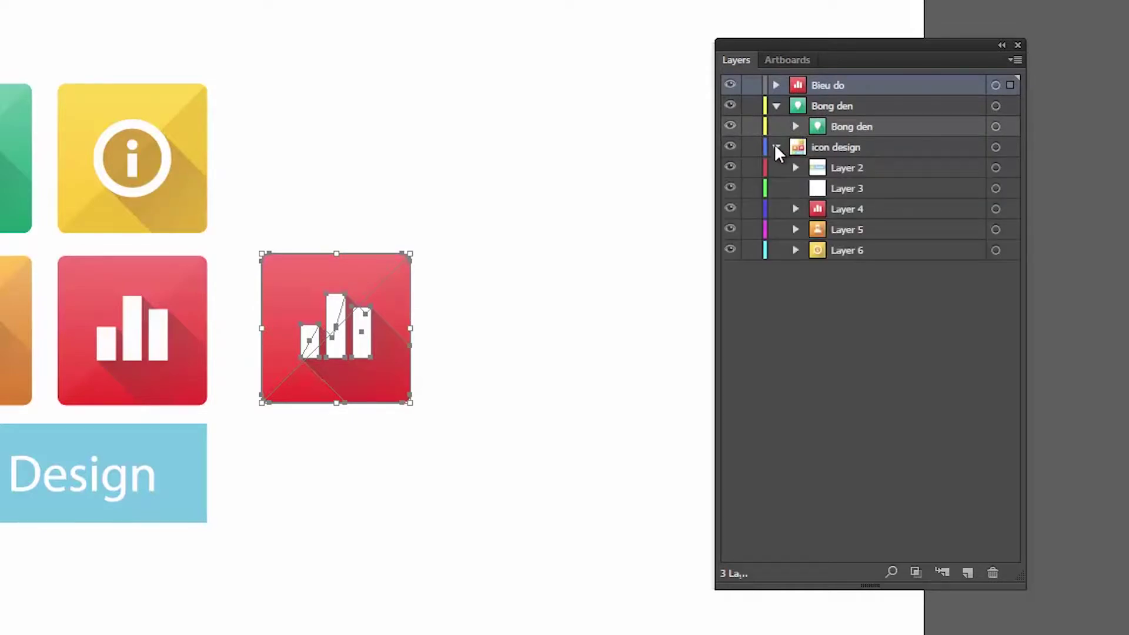
left_click(797, 166)
left_click(934, 189)
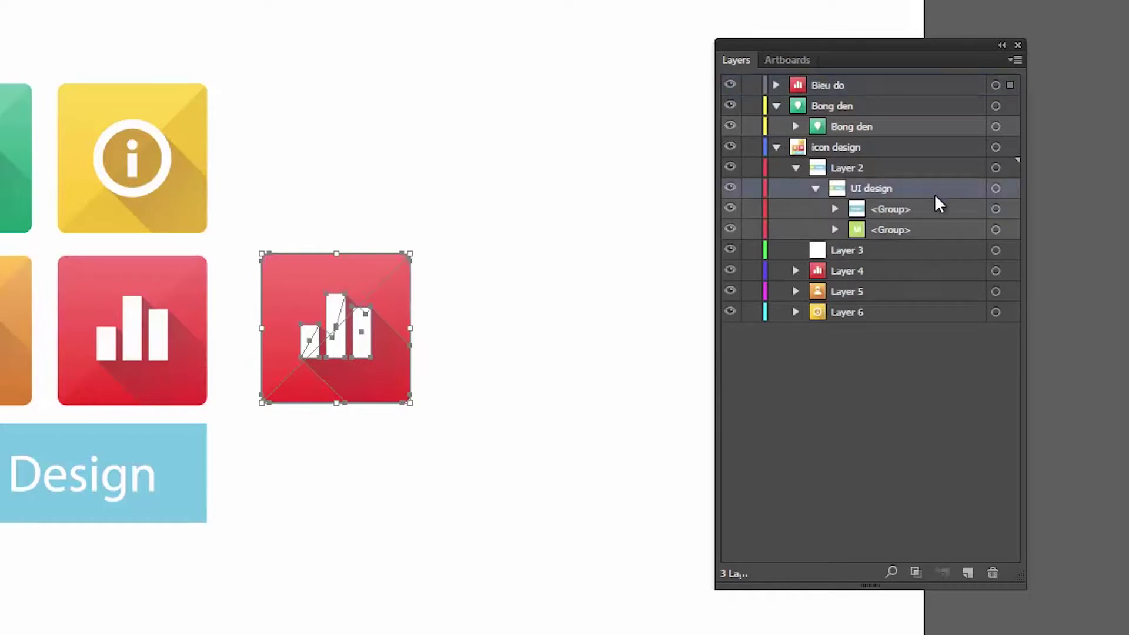
left_click(815, 189)
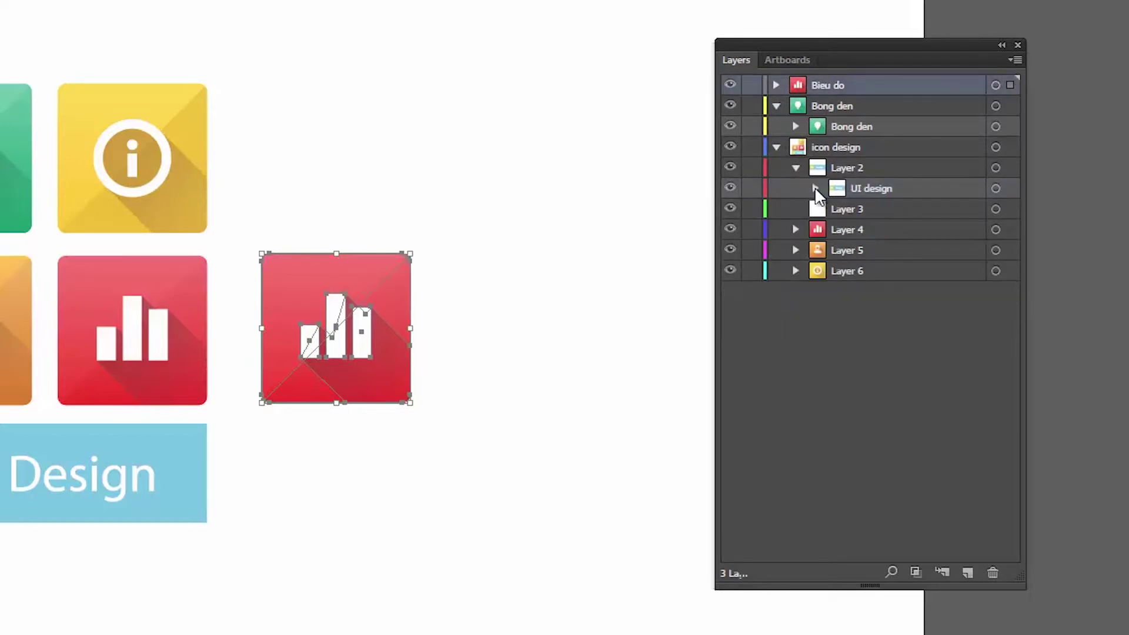
left_click(816, 188)
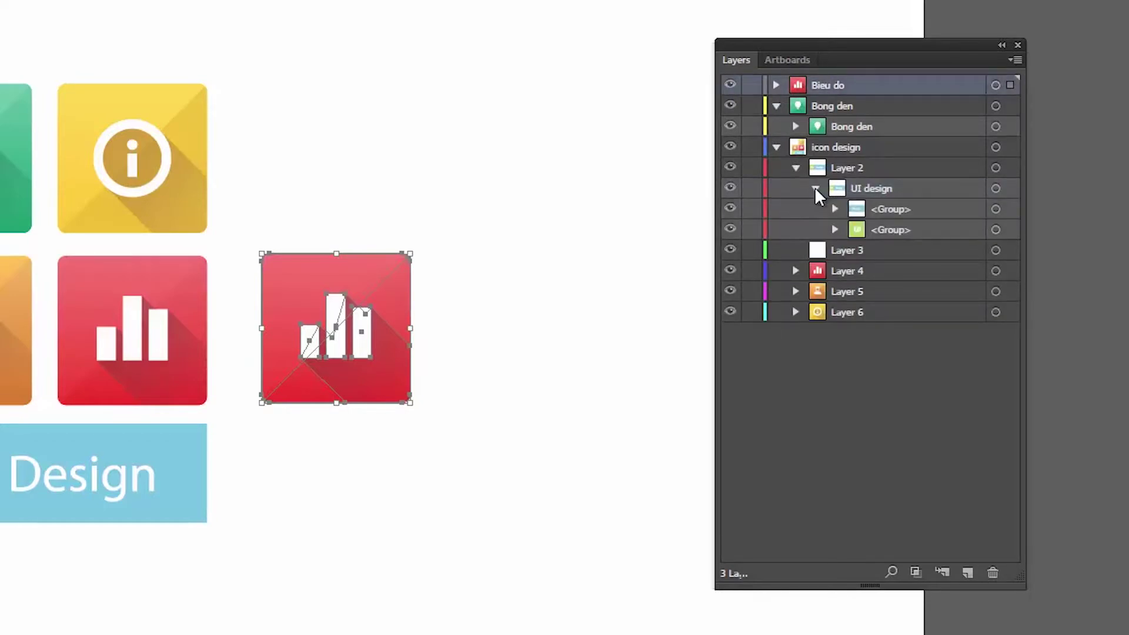